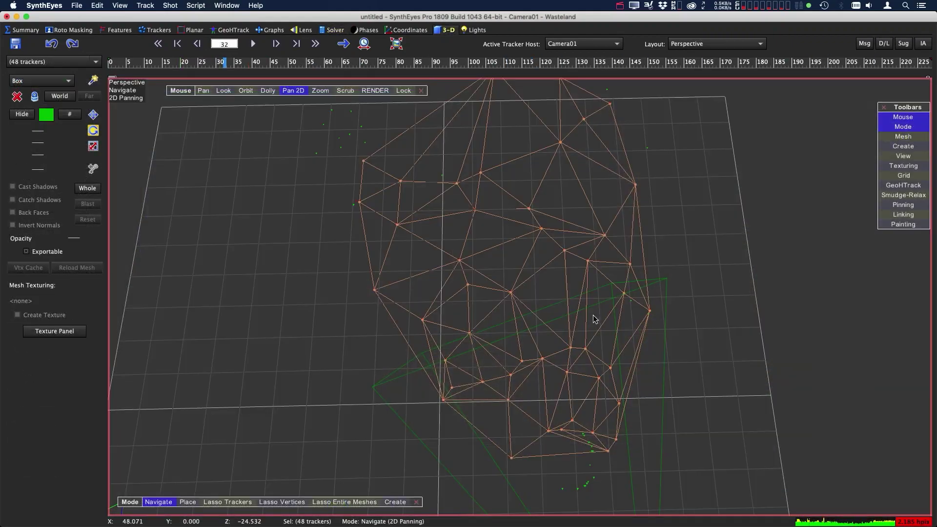
pyautogui.click(404, 90)
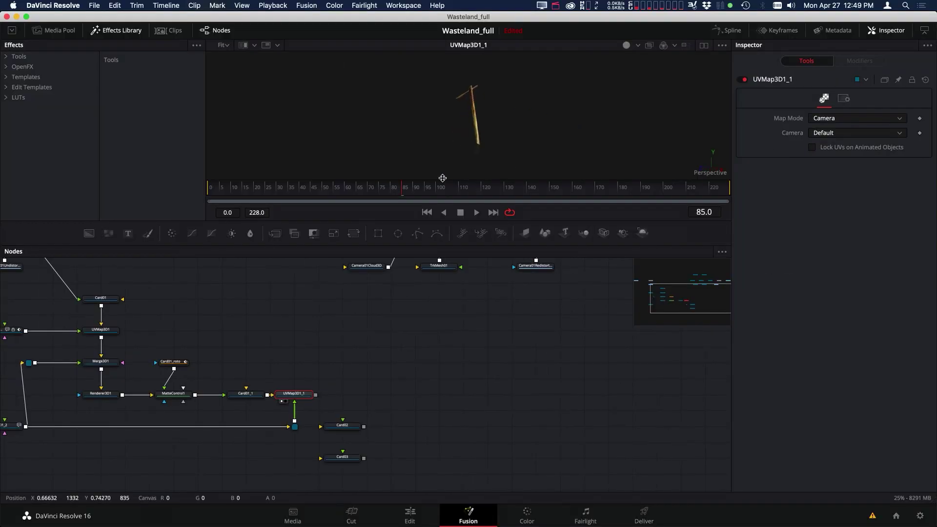
pyautogui.click(413, 192)
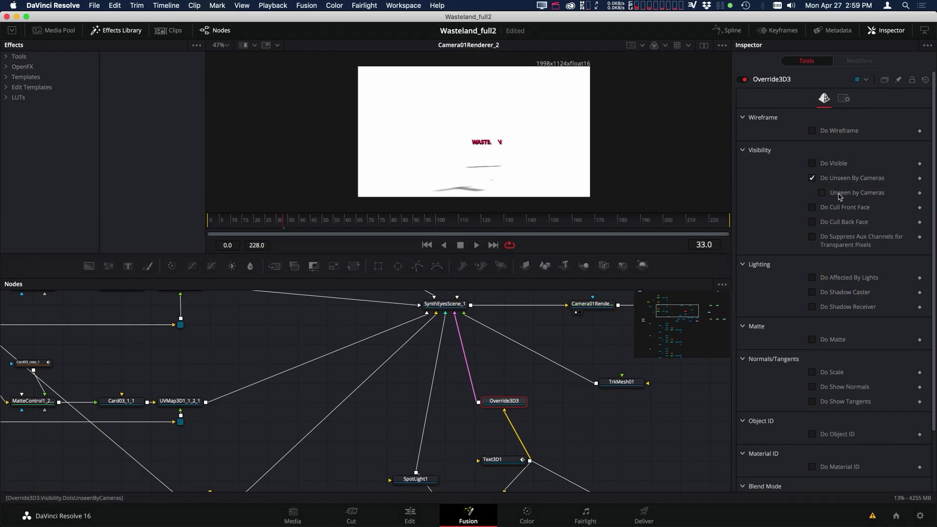
# Set Override3D3 to unseen by cameras and make Card02_1_1 receive shadows
pyautogui.click(840, 195)
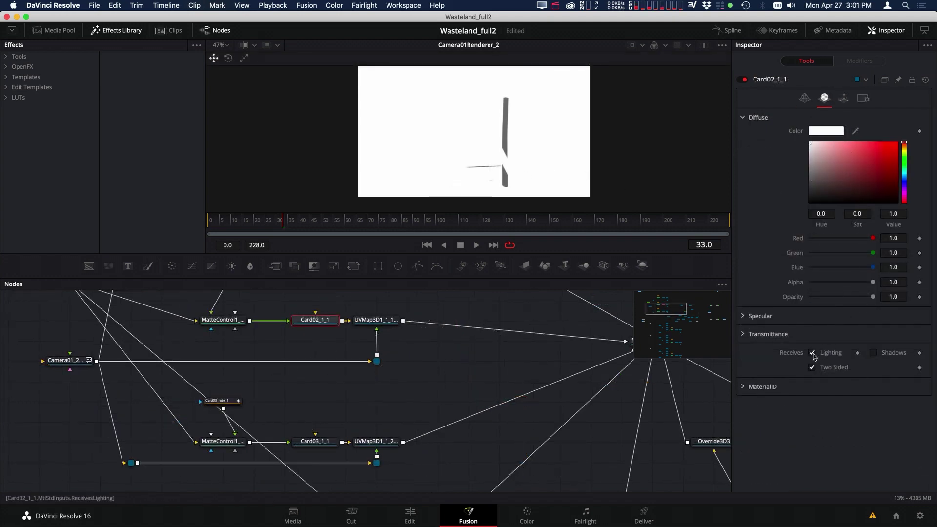
pyautogui.click(873, 353)
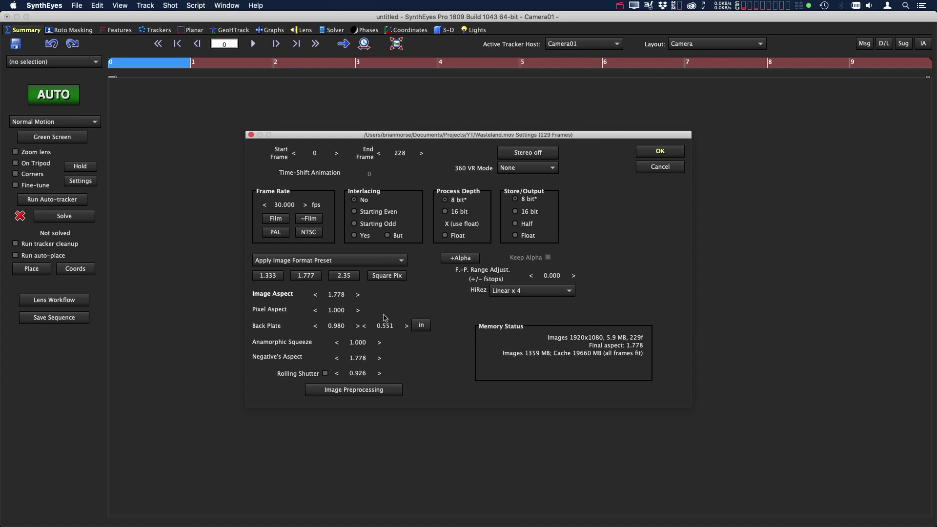
# Accept the Wasteland.mov shot settings with frames 0 to 228, 30 fps and a 1.778 image aspect
pyautogui.click(664, 154)
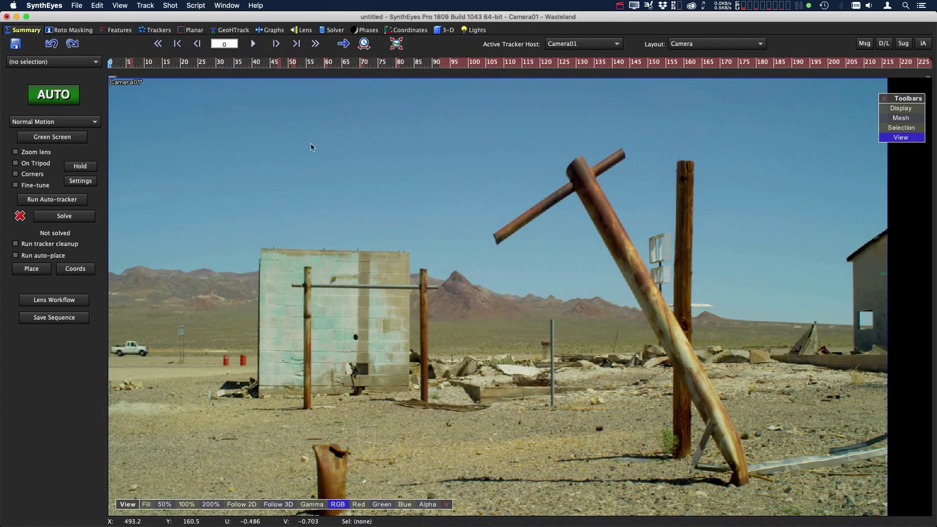
pyautogui.moveTo(112, 63)
pyautogui.mouseDown()
pyautogui.moveTo(540, 81)
pyautogui.moveTo(110, 78)
pyautogui.mouseUp()
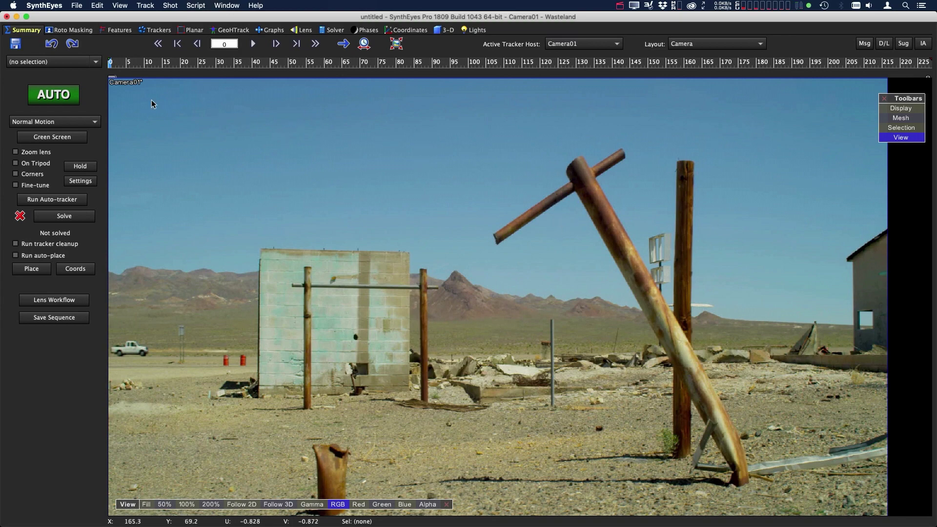
# Apply a blur of 2 to the footage in the image preparation filtering settings, allowing the cached frames to be flushed
pyautogui.click(171, 4)
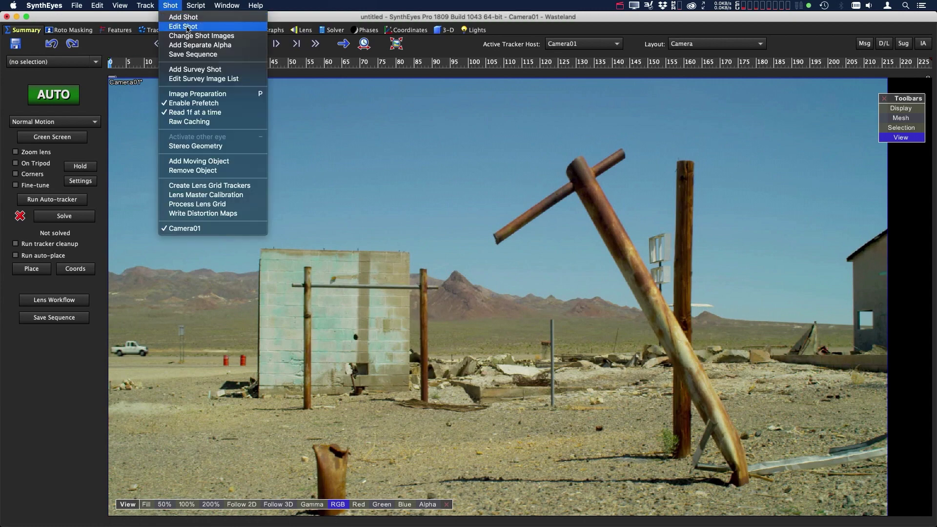
pyautogui.click(211, 95)
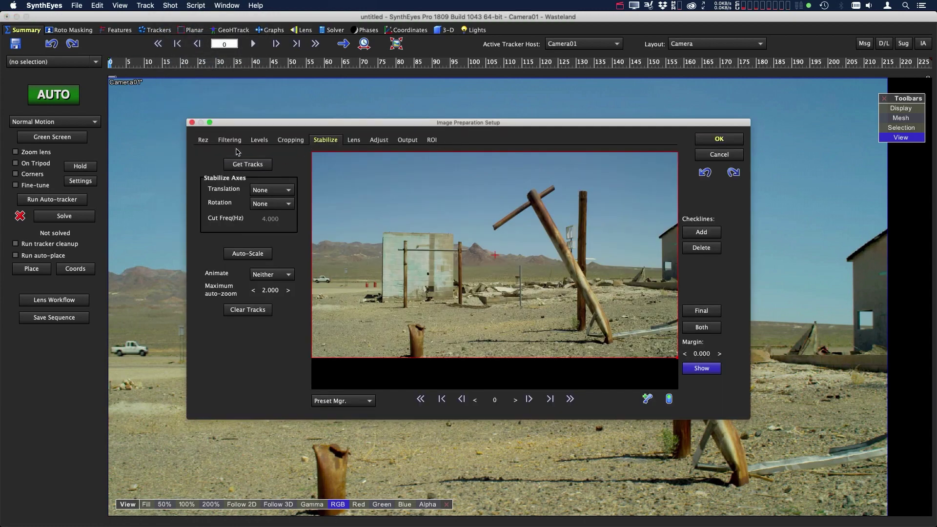
pyautogui.click(230, 142)
pyautogui.doubleClick(281, 168)
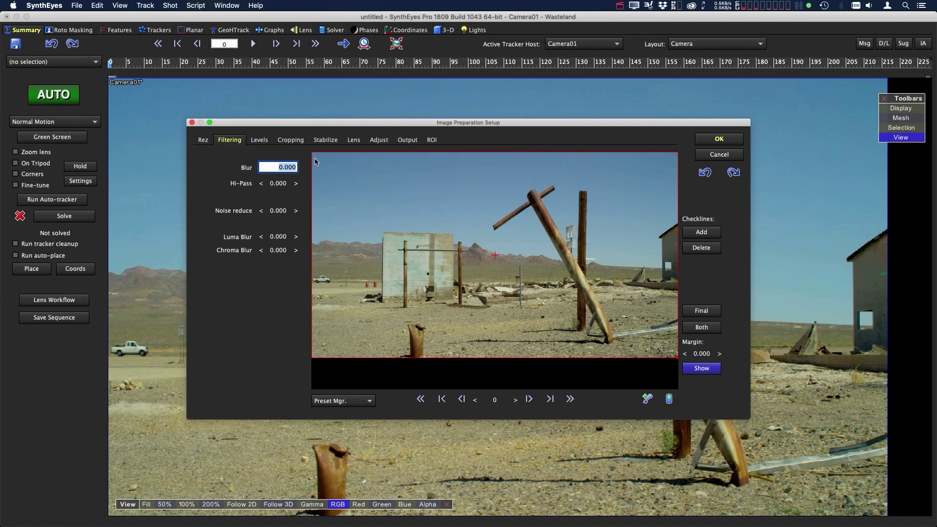
pyautogui.write('2')
pyautogui.click(718, 139)
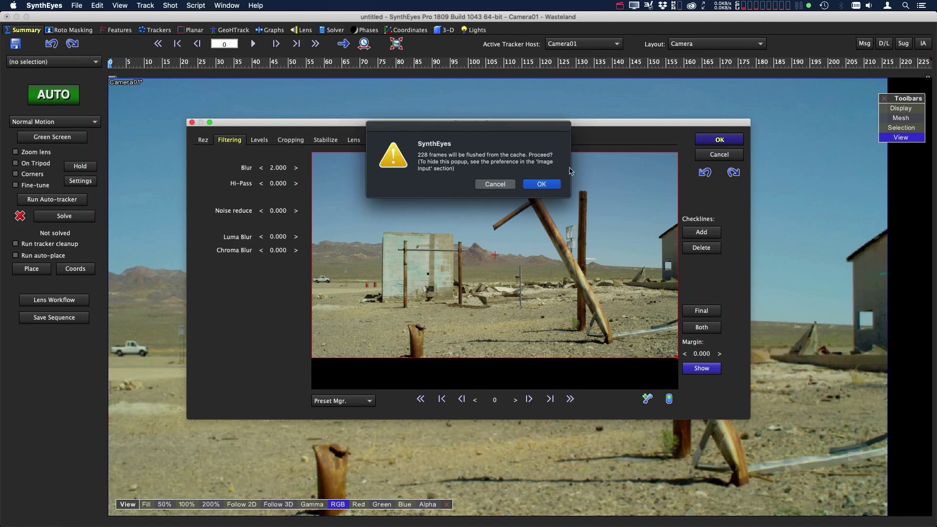
pyautogui.click(541, 185)
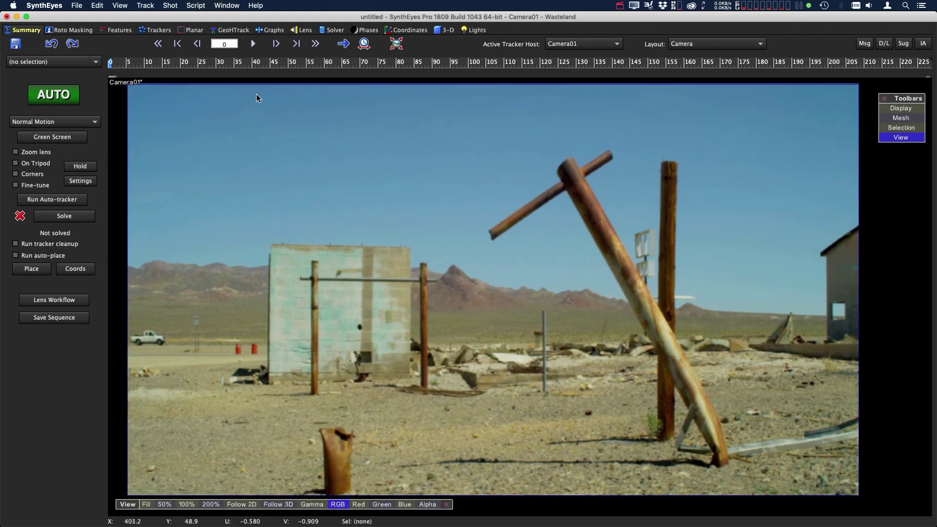
# Enable lens distortion calculation and run the automatic track and solve on the shot
pyautogui.click(302, 30)
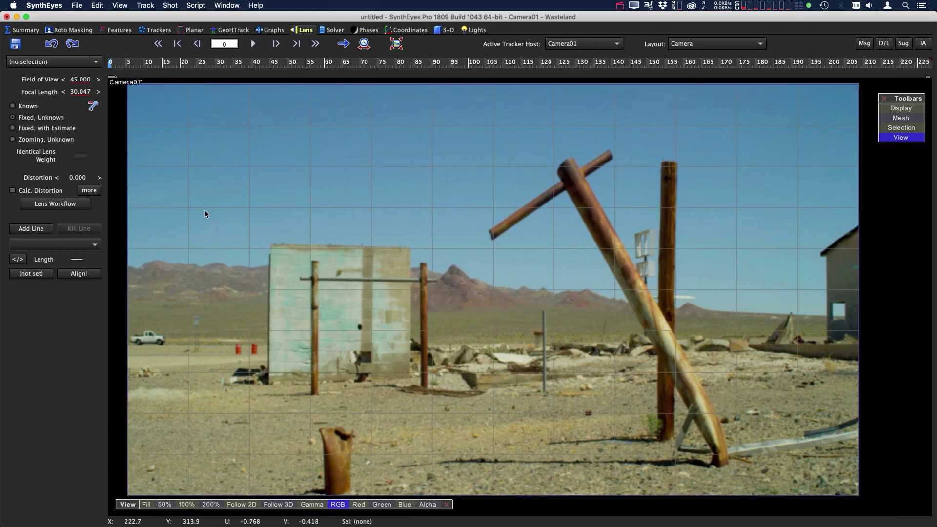
pyautogui.click(52, 191)
pyautogui.click(30, 30)
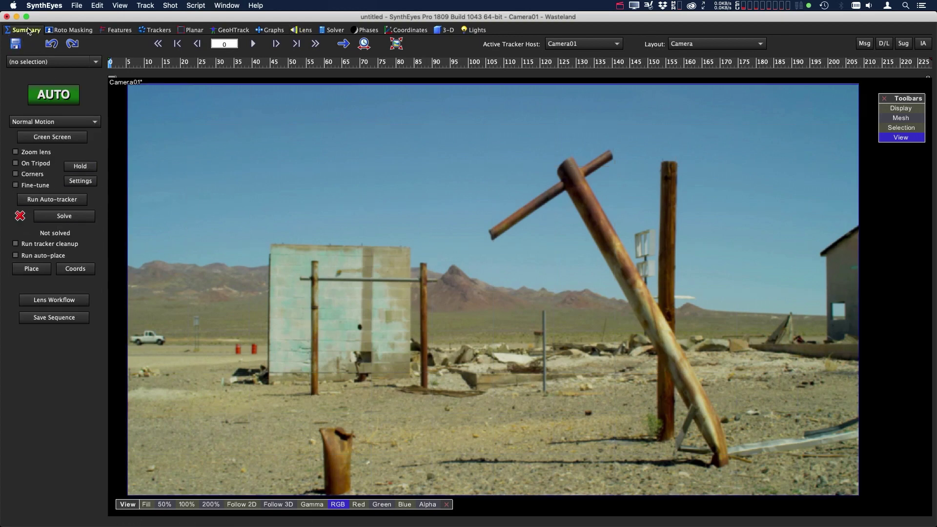
pyautogui.click(54, 95)
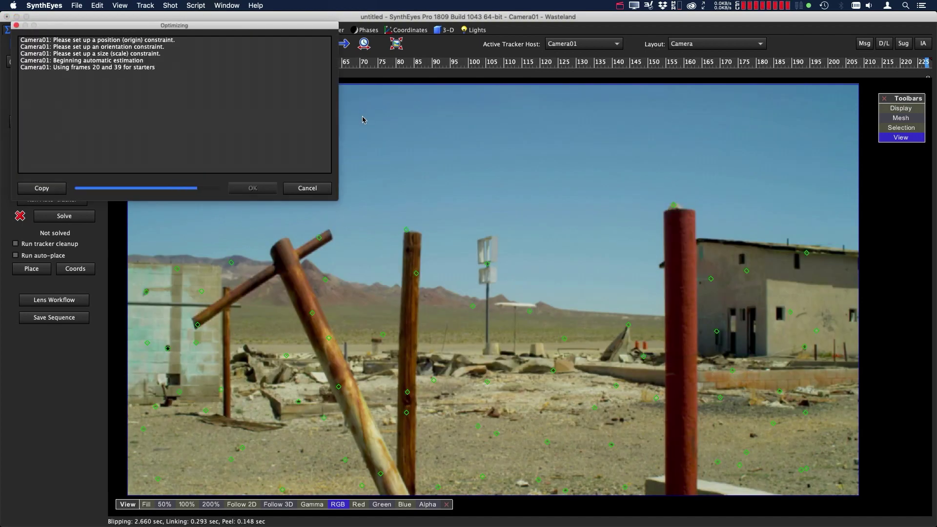
pyautogui.click(244, 188)
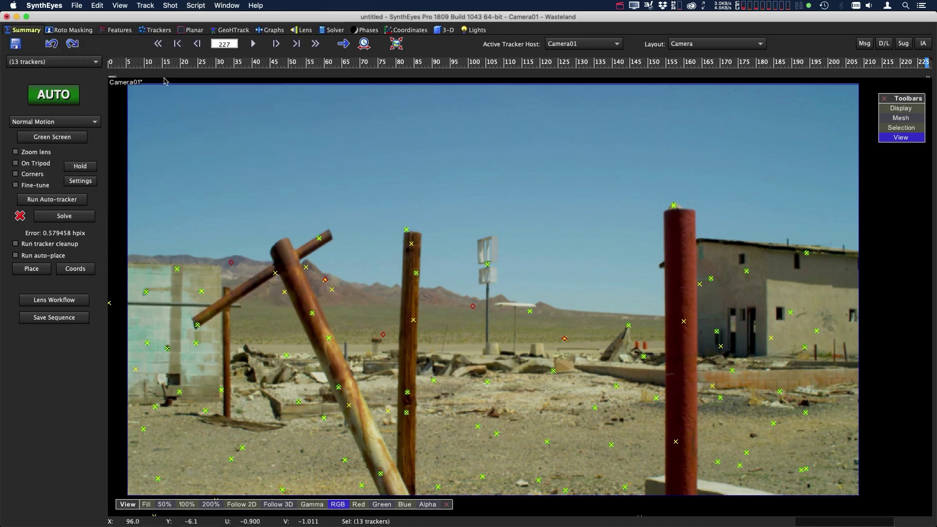
# Clean up the auto trackers, fixing bad frames and removing high-error and unsolved trackers
pyautogui.click(144, 5)
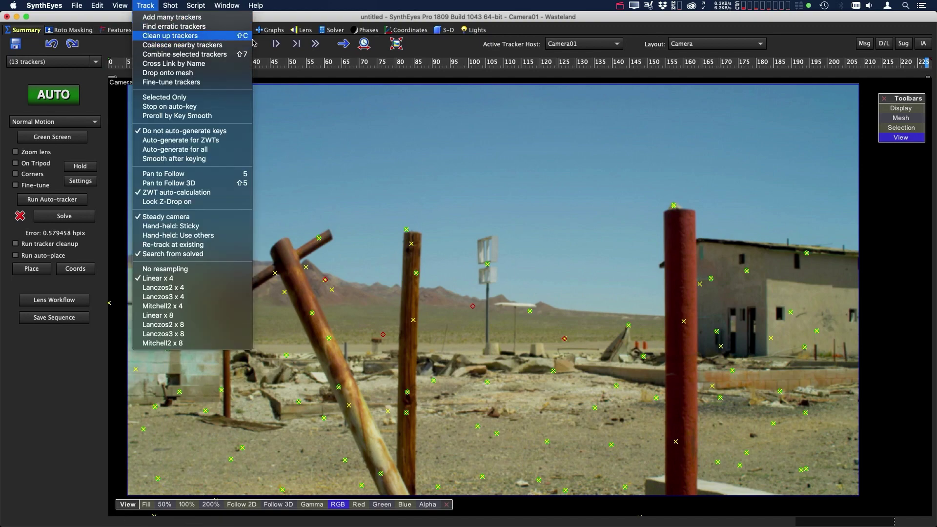
pyautogui.click(177, 35)
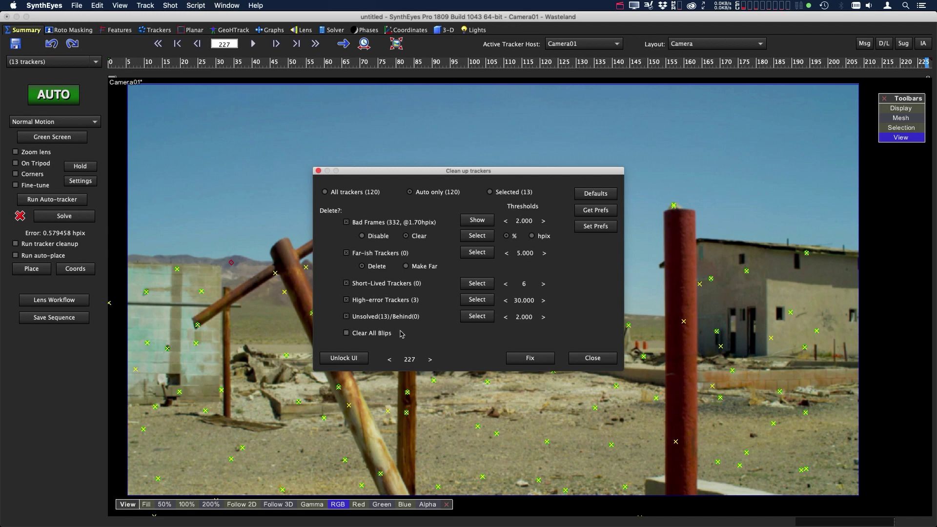
pyautogui.click(533, 360)
pyautogui.click(531, 359)
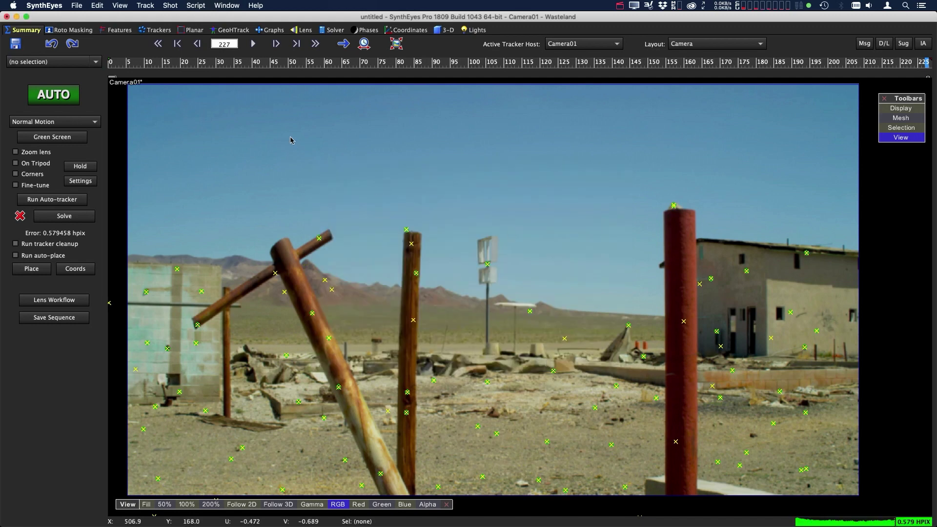
# Solve the camera again with the cleaned trackers, using the automatic undirected mode
pyautogui.click(332, 30)
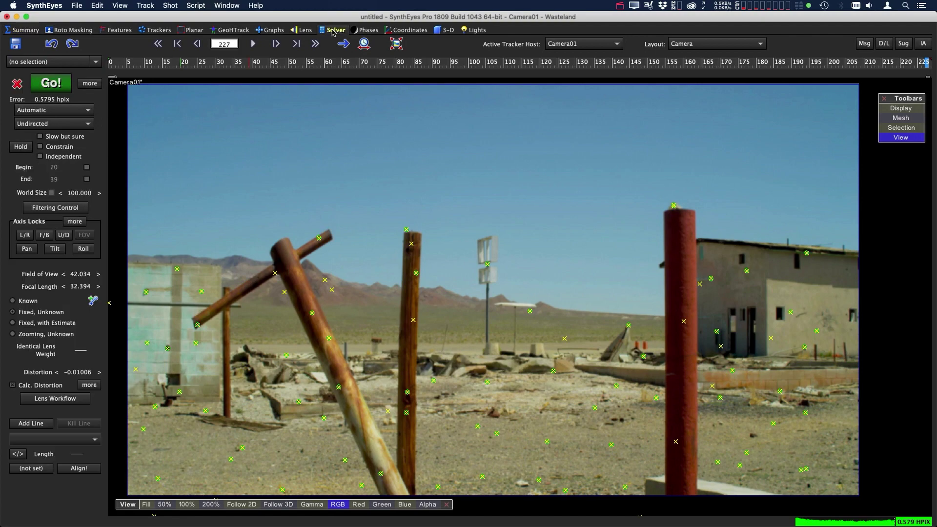
pyautogui.click(50, 84)
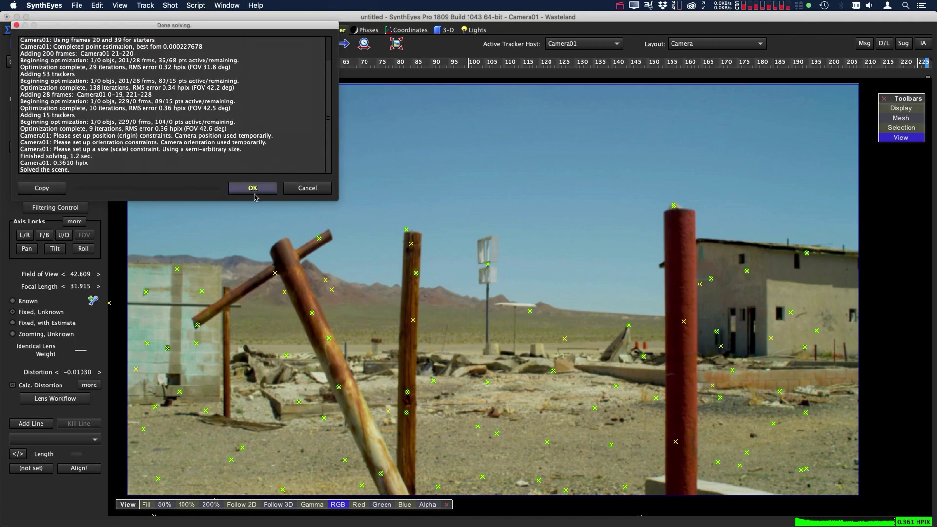
pyautogui.click(253, 188)
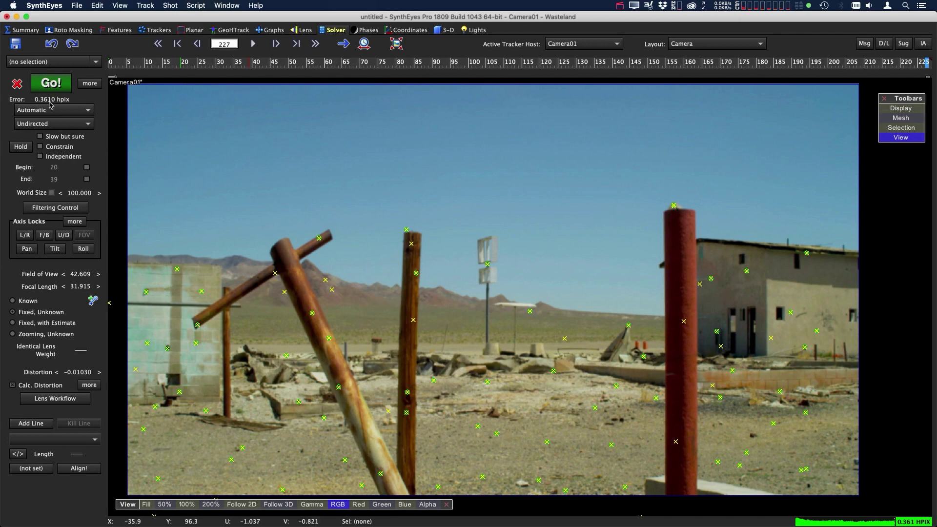
# Scrub through the whole shot to examine how the solved trackers are distributed over the posts, buildings and ground
pyautogui.scroll(-2, 391, 175)
pyautogui.moveTo(161, 63); pyautogui.dragTo(196, 92)
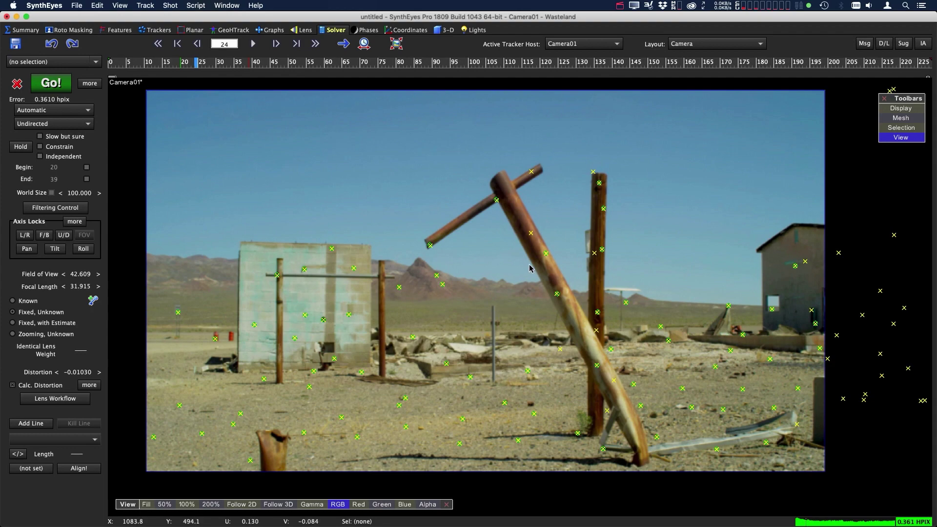
pyautogui.moveTo(205, 66); pyautogui.dragTo(754, 63)
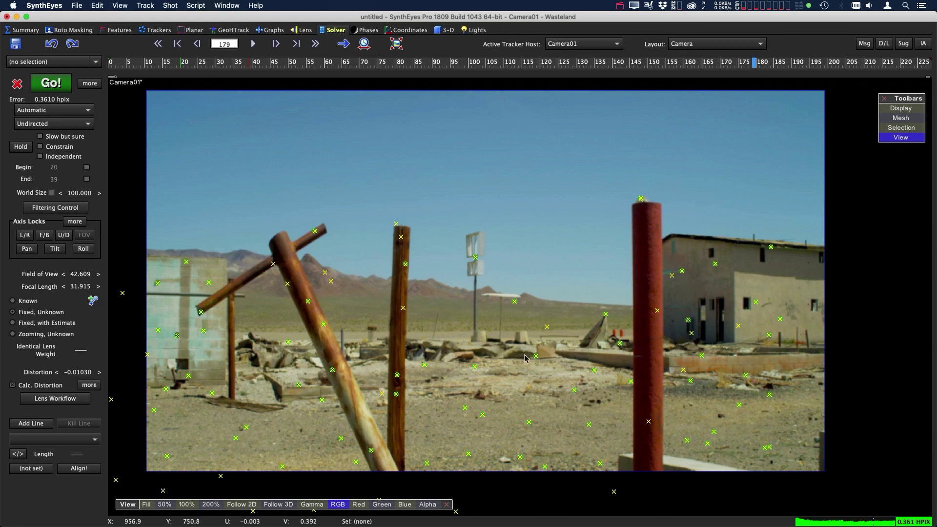
pyautogui.moveTo(754, 63); pyautogui.dragTo(474, 76)
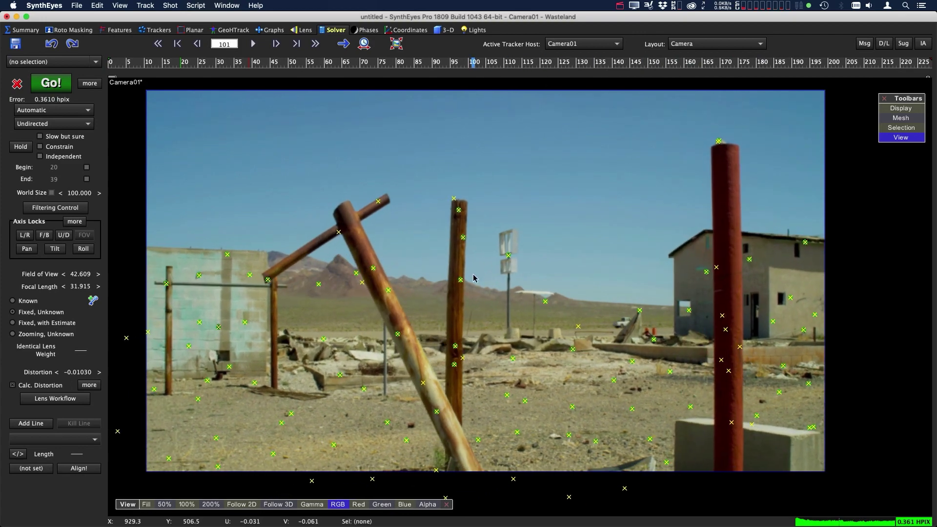
pyautogui.moveTo(449, 84); pyautogui.dragTo(243, 89)
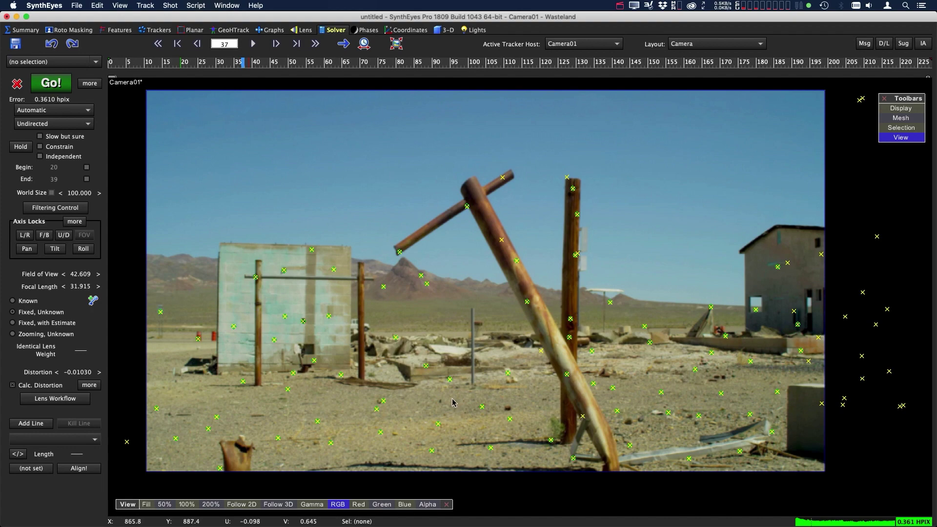
pyautogui.moveTo(247, 67); pyautogui.dragTo(188, 67)
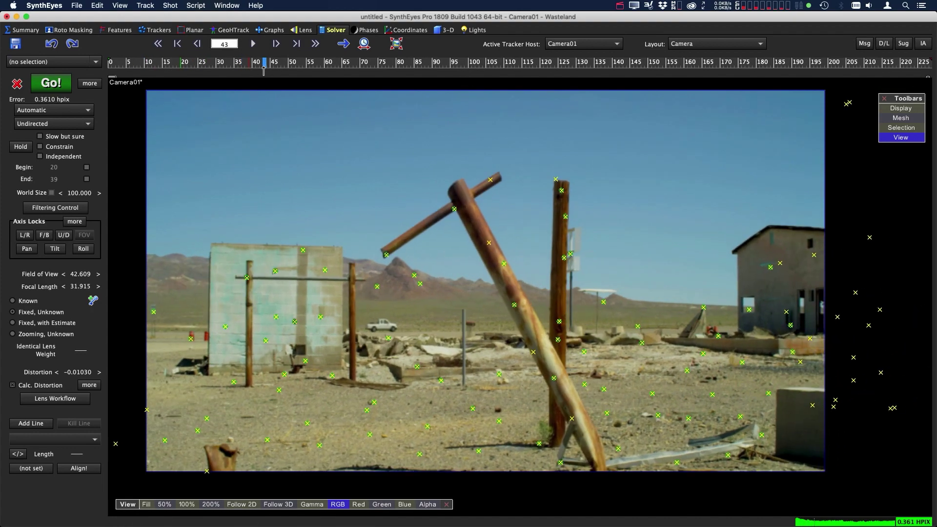
pyautogui.moveTo(264, 70); pyautogui.dragTo(345, 93)
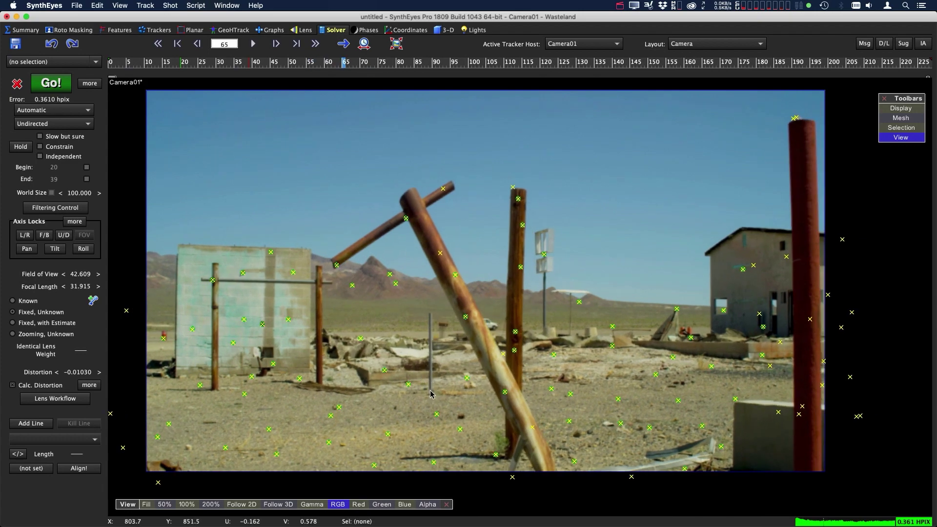
pyautogui.moveTo(345, 67); pyautogui.dragTo(542, 67)
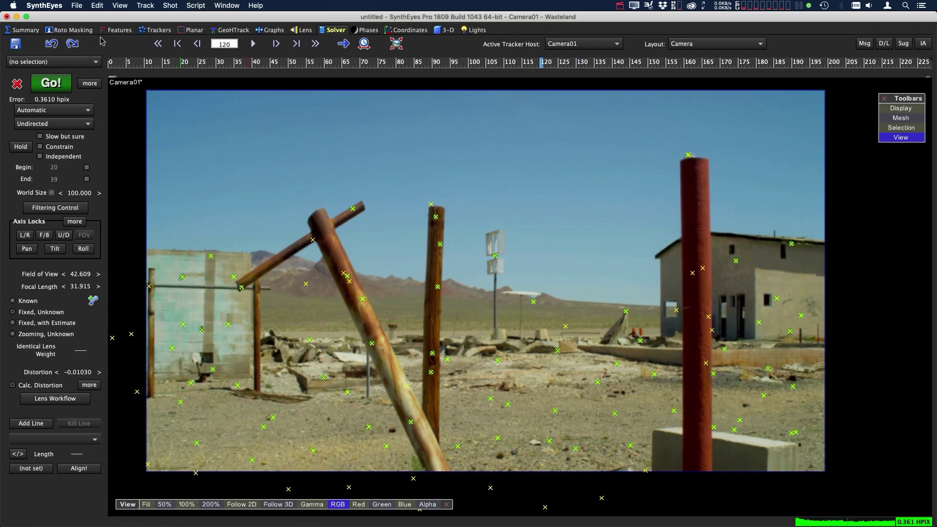
# Display the feature blips at frame 120 and review the Clear All Blips option in the tracker cleanup settings
pyautogui.click(117, 30)
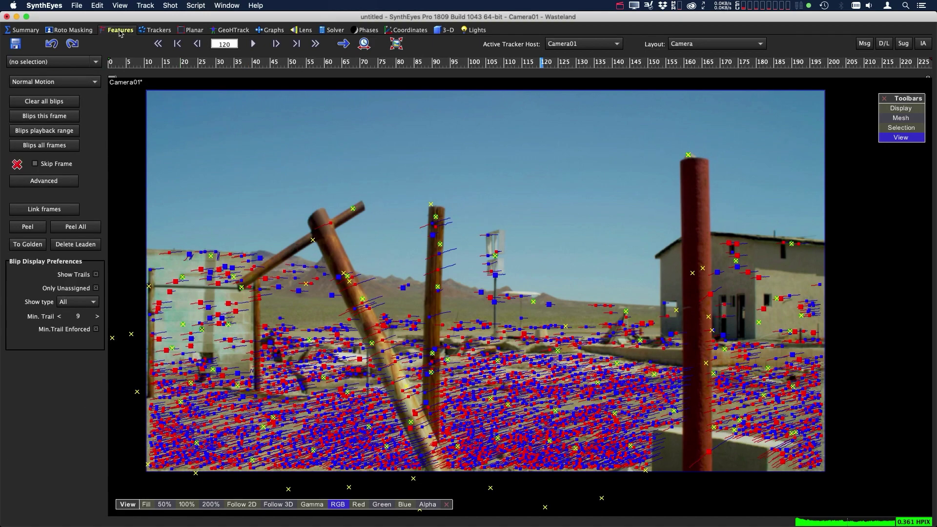
pyautogui.click(145, 5)
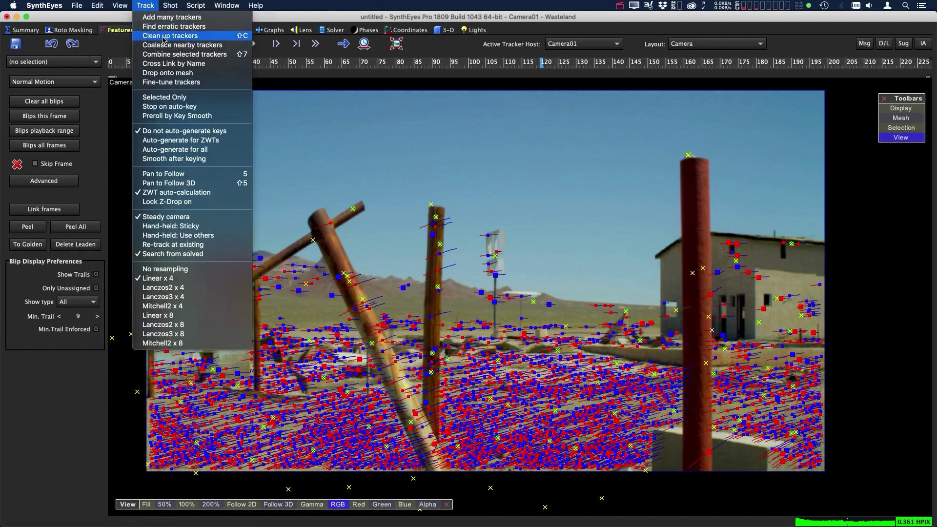
pyautogui.click(225, 36)
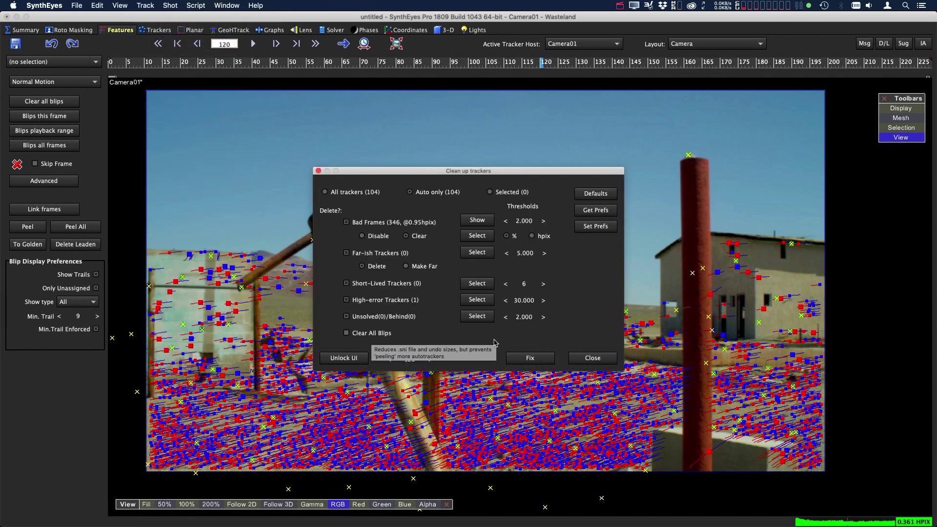
pyautogui.click(592, 358)
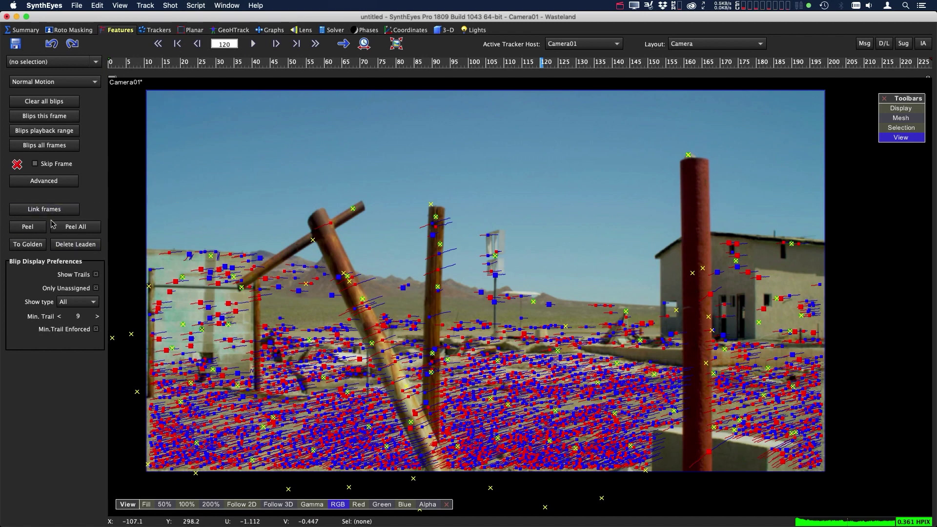
# Peel additional trackers from the feature blips on the red post, including one near its base at frame 84
pyautogui.click(27, 227)
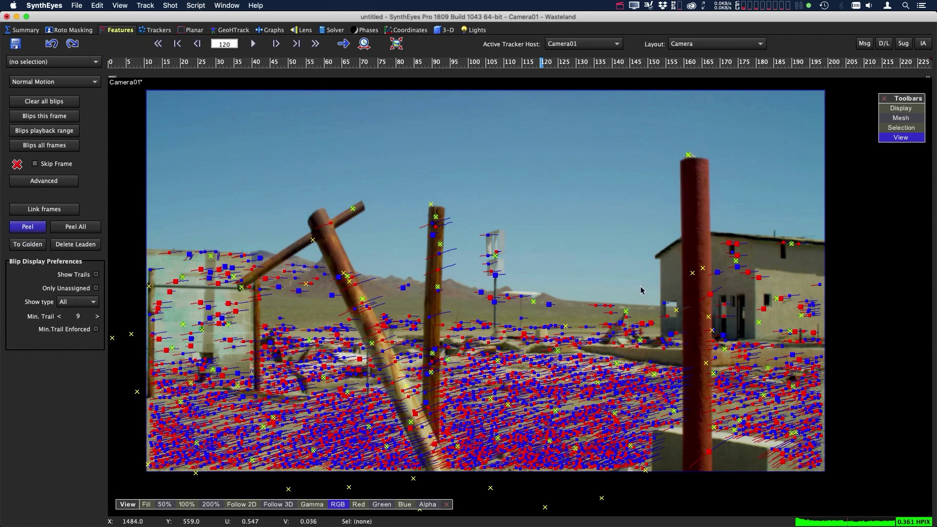
pyautogui.moveTo(543, 64); pyautogui.dragTo(904, 55)
pyautogui.click(678, 432)
pyautogui.moveTo(743, 61); pyautogui.dragTo(412, 61)
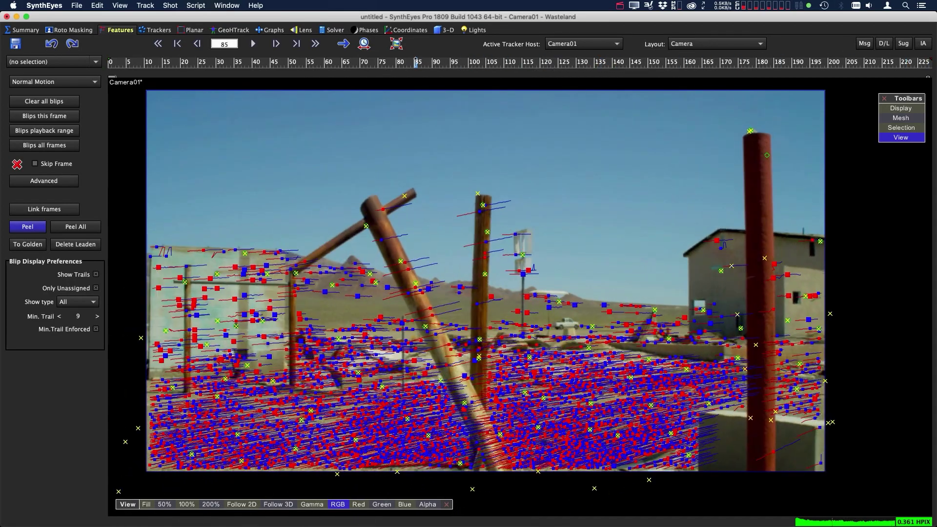
pyautogui.click(775, 451)
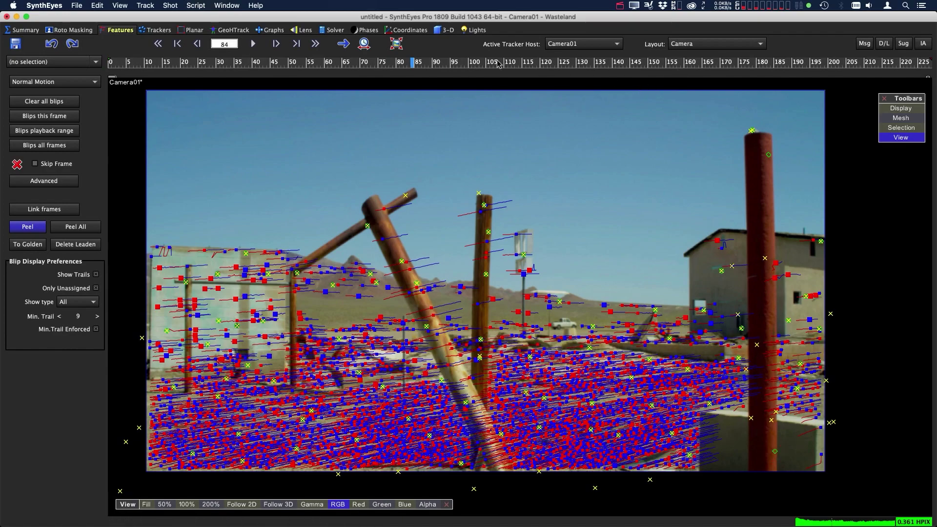
# Raise the minimum blip trail length to 226 with frame 55 displayed
pyautogui.moveTo(490, 61); pyautogui.dragTo(308, 61)
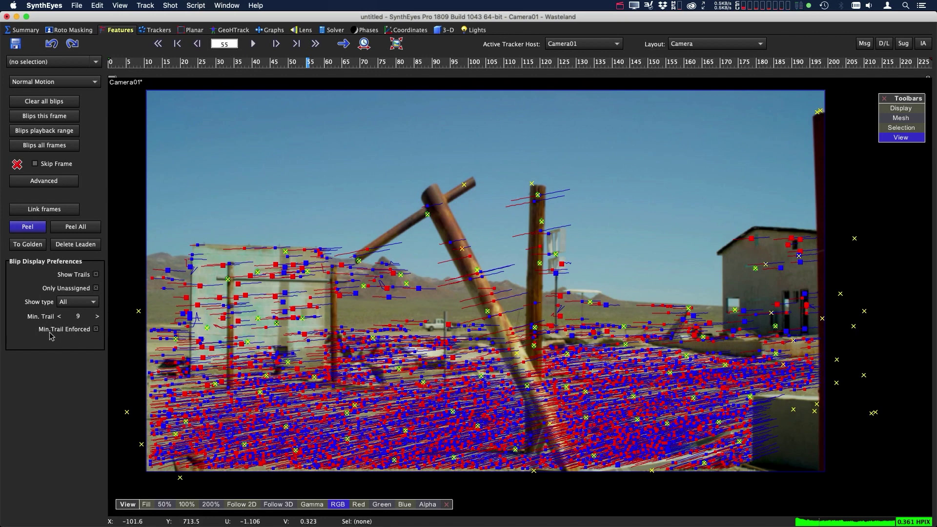
pyautogui.click(98, 317)
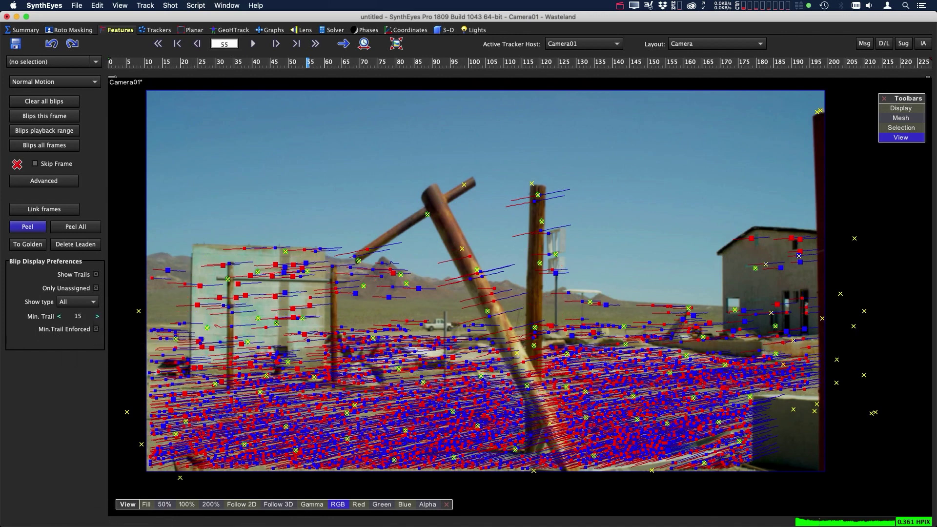
pyautogui.click(97, 316)
pyautogui.click(97, 316)
pyautogui.click(97, 317)
pyautogui.click(97, 317)
pyautogui.click(98, 316)
pyautogui.click(97, 316)
pyautogui.click(97, 317)
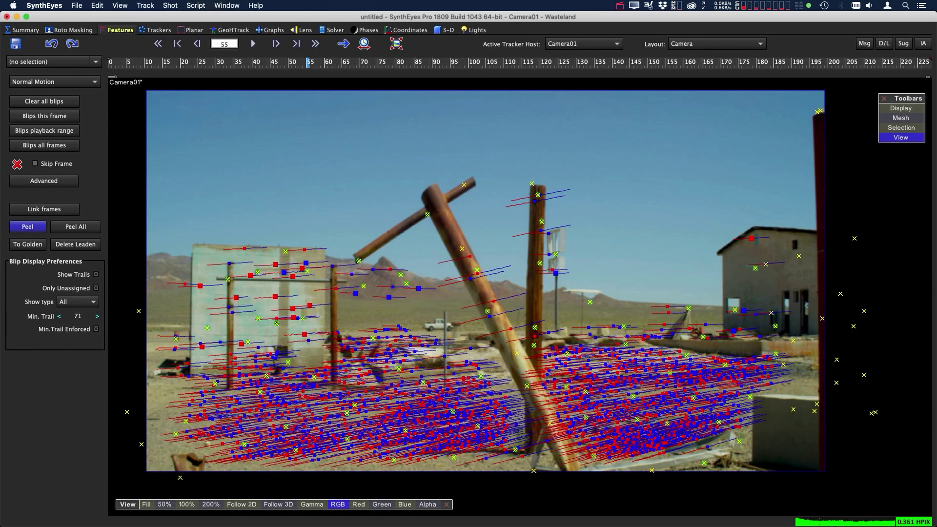
pyautogui.click(97, 316)
pyautogui.click(97, 317)
pyautogui.click(97, 316)
pyautogui.click(97, 316)
pyautogui.click(97, 316)
pyautogui.click(97, 317)
pyautogui.click(97, 316)
pyautogui.click(97, 316)
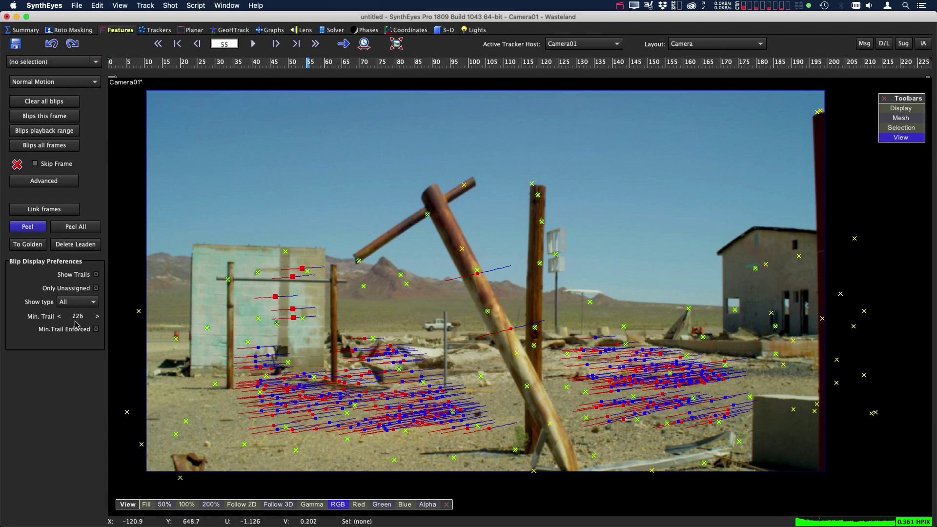
# Peel a long-trail blip into a tracker near the base of the thin metal pole beside the white truck
pyautogui.scroll(3, 438, 381)
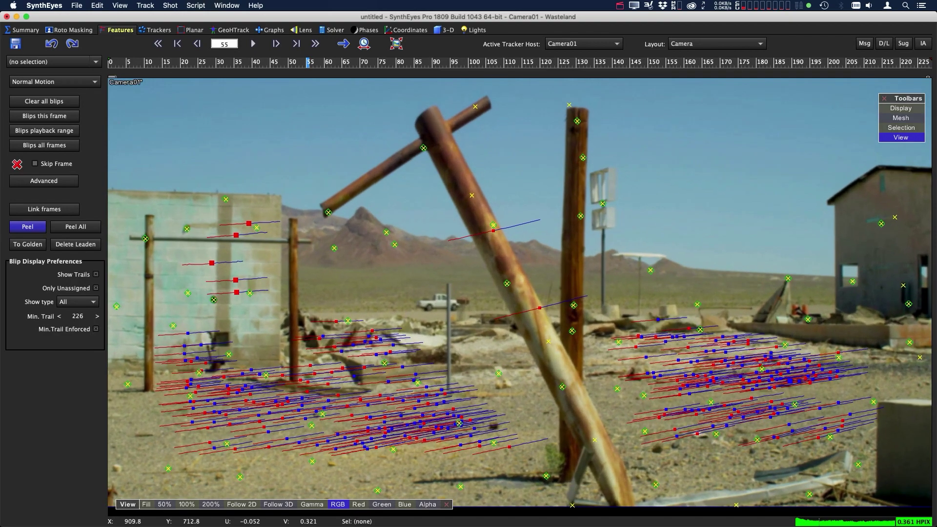
pyautogui.scroll(3, 558, 254)
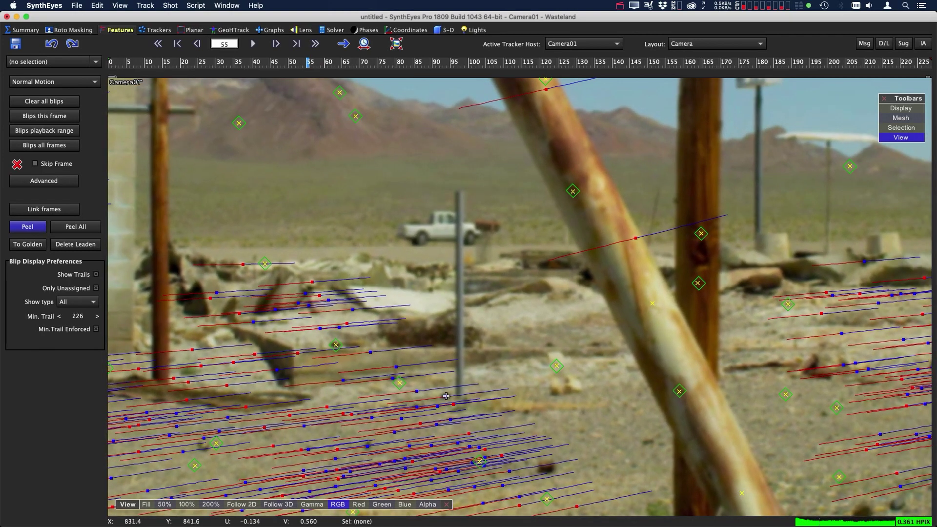
pyautogui.click(446, 397)
pyautogui.scroll(-5, 361, 430)
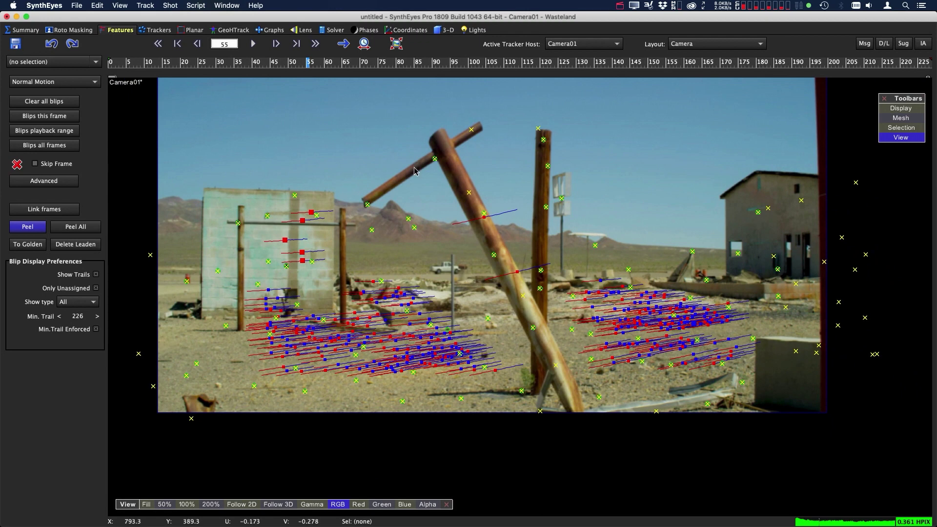
pyautogui.scroll(-1, 225, 205)
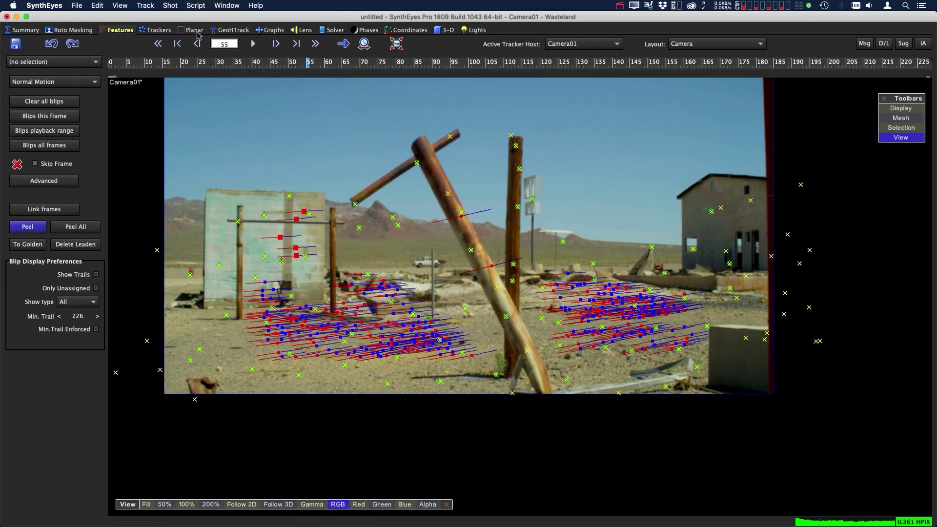
# Re-solve the camera in Refine mode with the newly peeled trackers and check the result up to frame 103
pyautogui.click(333, 30)
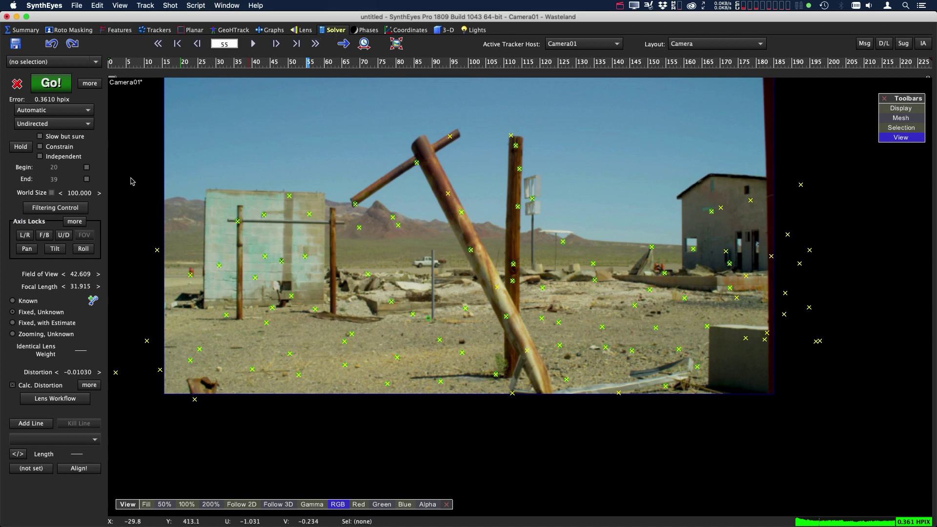
pyautogui.click(52, 110)
pyautogui.click(34, 120)
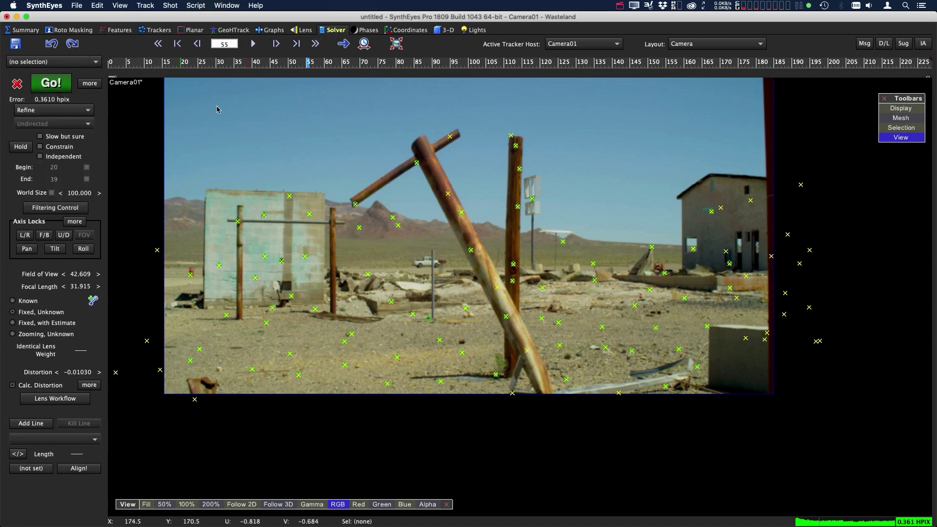
pyautogui.click(52, 86)
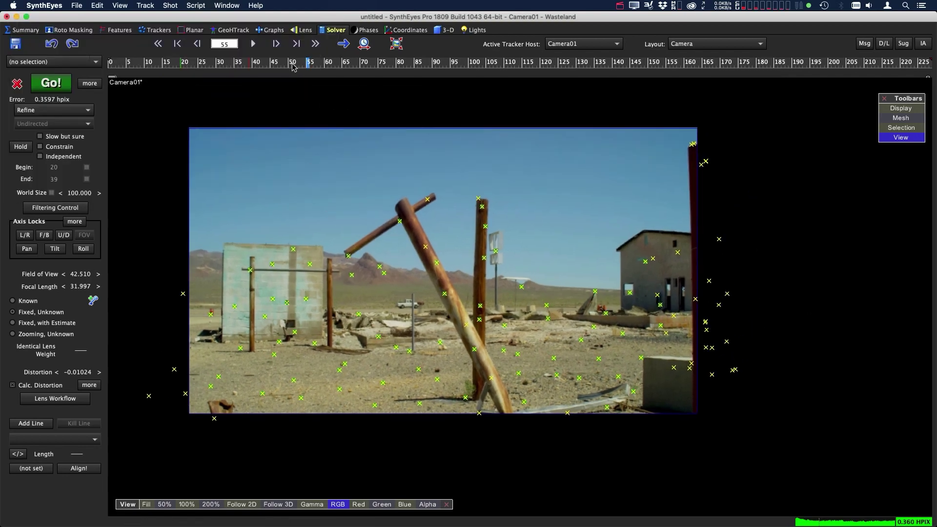
pyautogui.moveTo(292, 69)
pyautogui.mouseDown()
pyautogui.moveTo(600, 77)
pyautogui.moveTo(480, 53)
pyautogui.moveTo(537, 52)
pyautogui.moveTo(559, 71)
pyautogui.moveTo(796, 73)
pyautogui.moveTo(477, 66)
pyautogui.mouseUp()
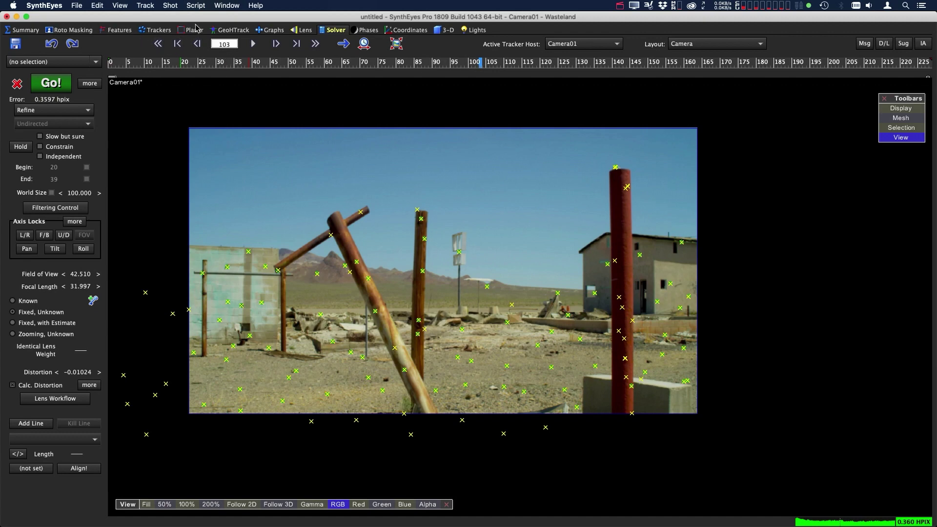
# Examine and coalesce nearby trackers with distance 3.000 hpix, sharpness 0.300 and consistency 0.900
pyautogui.click(146, 6)
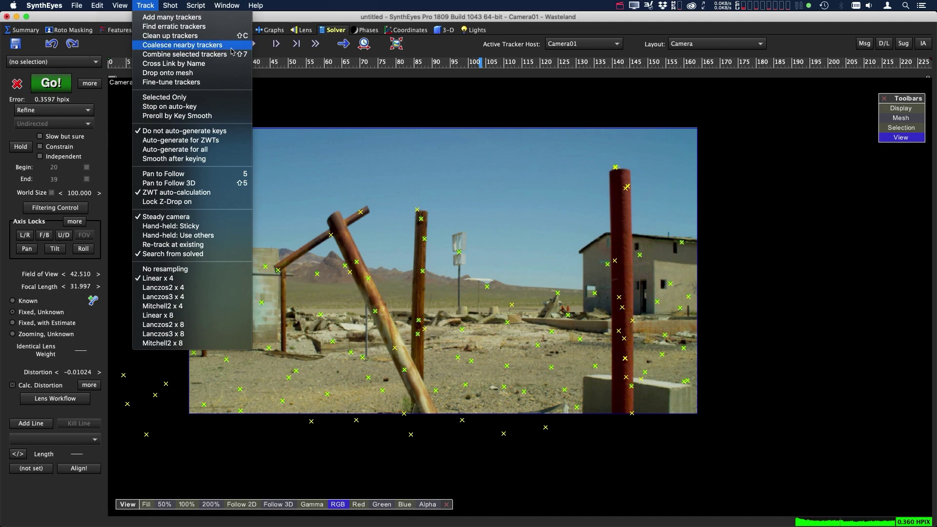
pyautogui.press('Return')
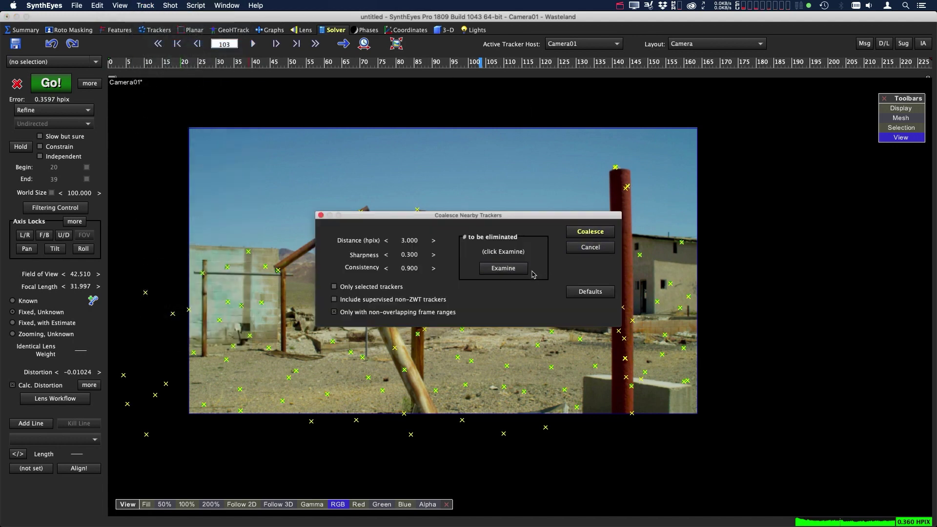
pyautogui.click(505, 272)
pyautogui.click(504, 272)
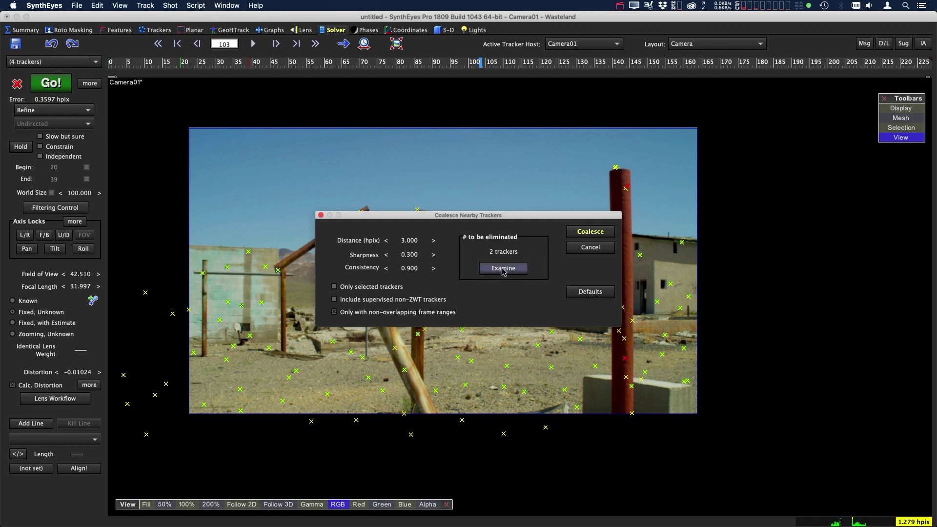
pyautogui.moveTo(533, 217); pyautogui.dragTo(475, 200)
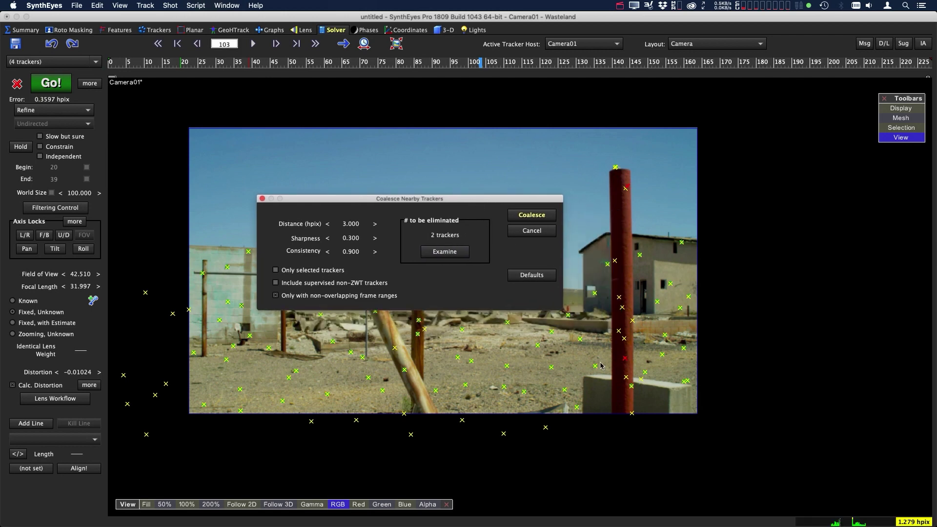
pyautogui.click(531, 216)
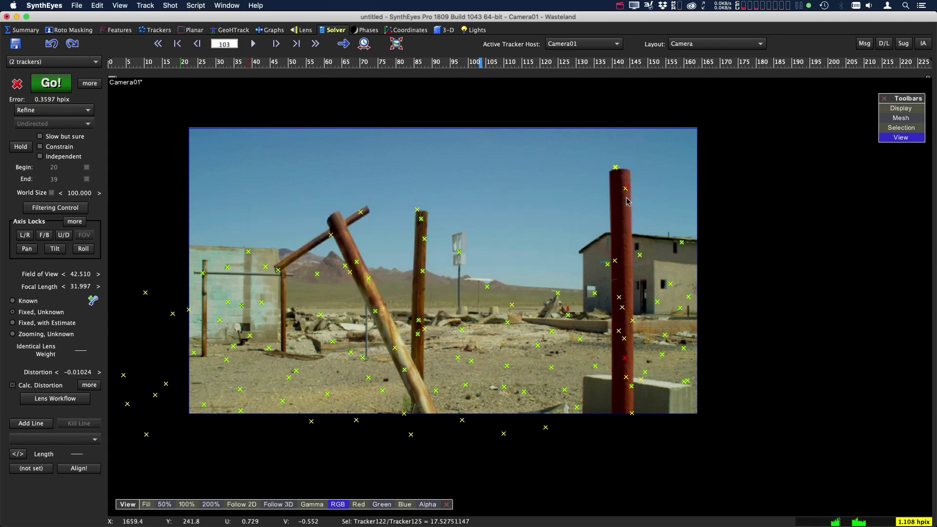
# Combine the two nearly coincident trackers on the upper part of the red post at frame 124
pyautogui.moveTo(476, 65); pyautogui.dragTo(557, 74)
pyautogui.scroll(3, 603, 209)
pyautogui.click(601, 193)
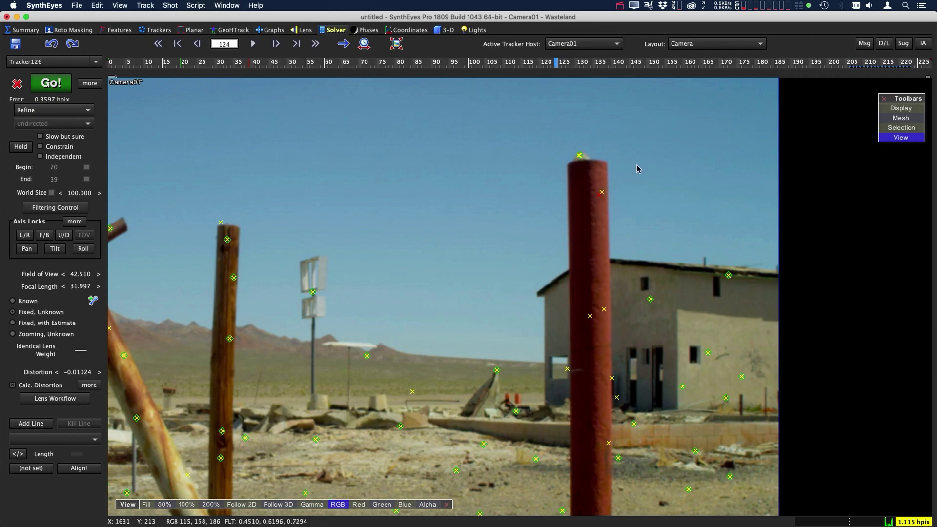
pyautogui.moveTo(609, 185)
pyautogui.mouseDown()
pyautogui.moveTo(612, 199)
pyautogui.moveTo(616, 191)
pyautogui.mouseUp()
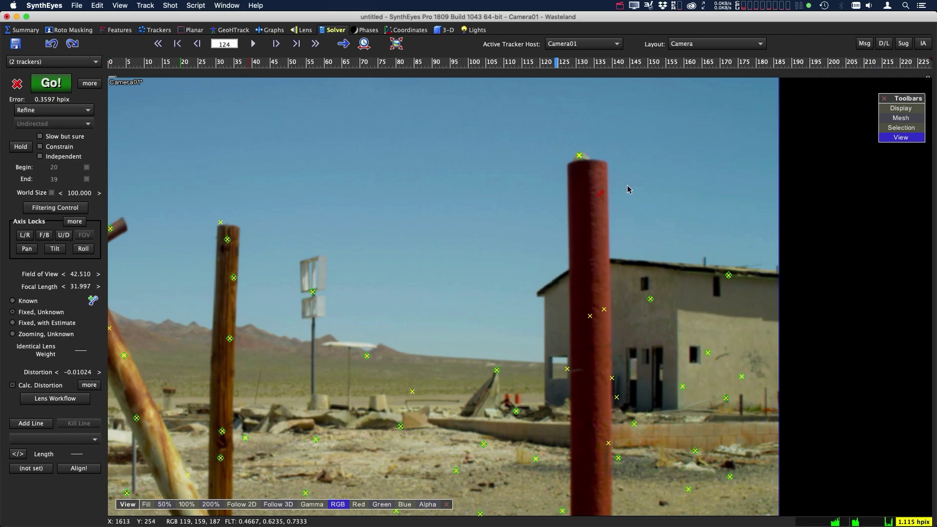
pyautogui.rightClick(605, 193)
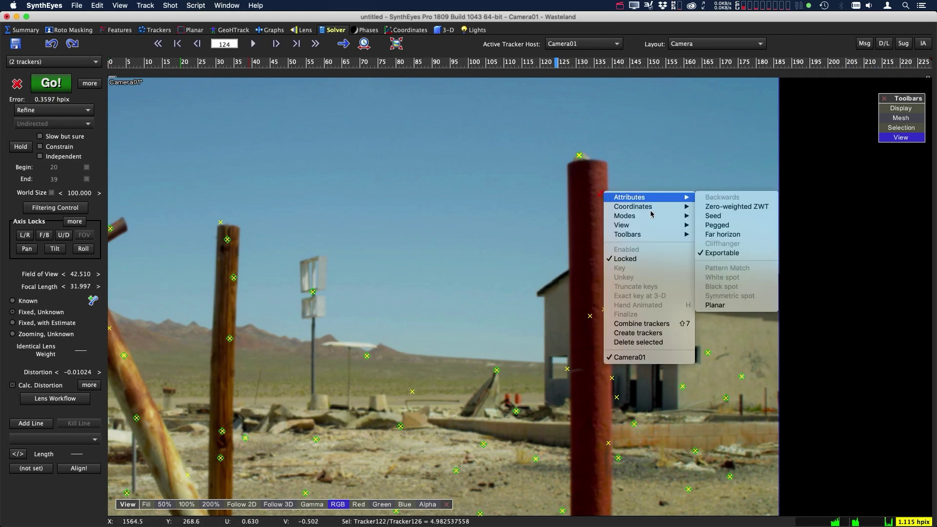
pyautogui.click(647, 325)
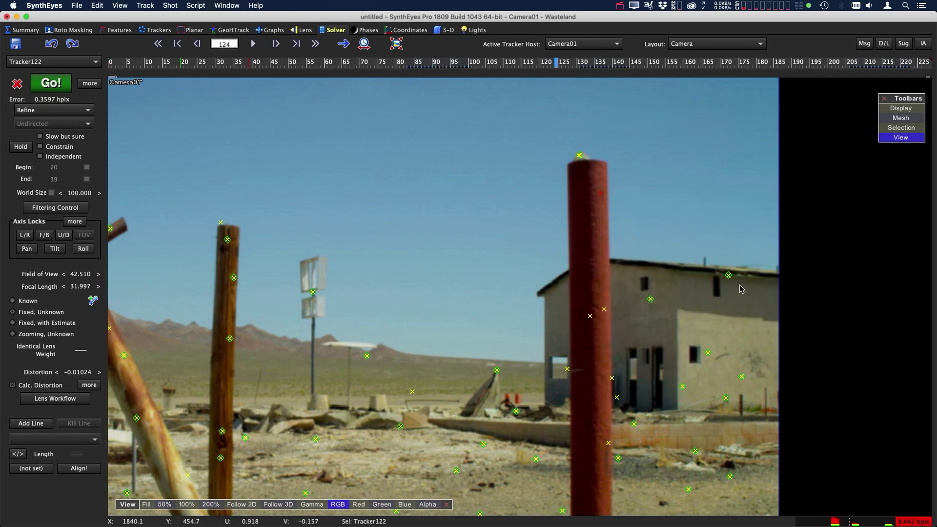
# Combine the two overlapping trackers at the very top of the red post
pyautogui.moveTo(599, 160)
pyautogui.mouseDown()
pyautogui.moveTo(581, 165)
pyautogui.moveTo(601, 160)
pyautogui.moveTo(559, 148)
pyautogui.moveTo(555, 157)
pyautogui.mouseUp()
pyautogui.rightClick(578, 154)
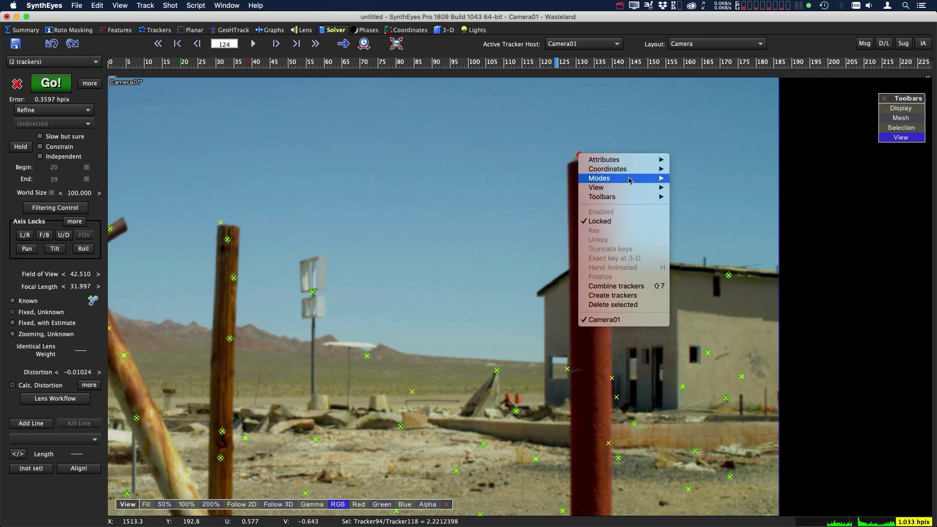
pyautogui.click(625, 286)
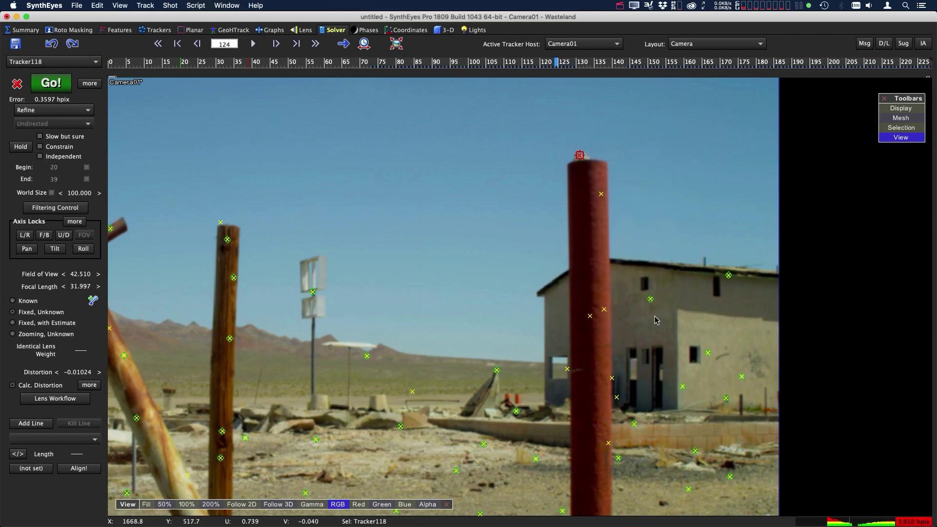
# Refine the camera solve again with the combined trackers and accept the solution
pyautogui.scroll(-5, 570, 276)
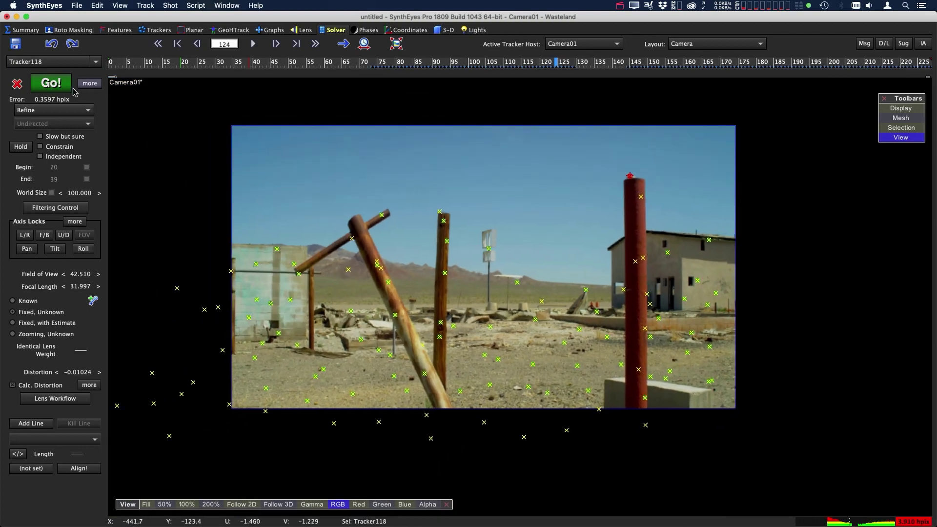
pyautogui.click(68, 86)
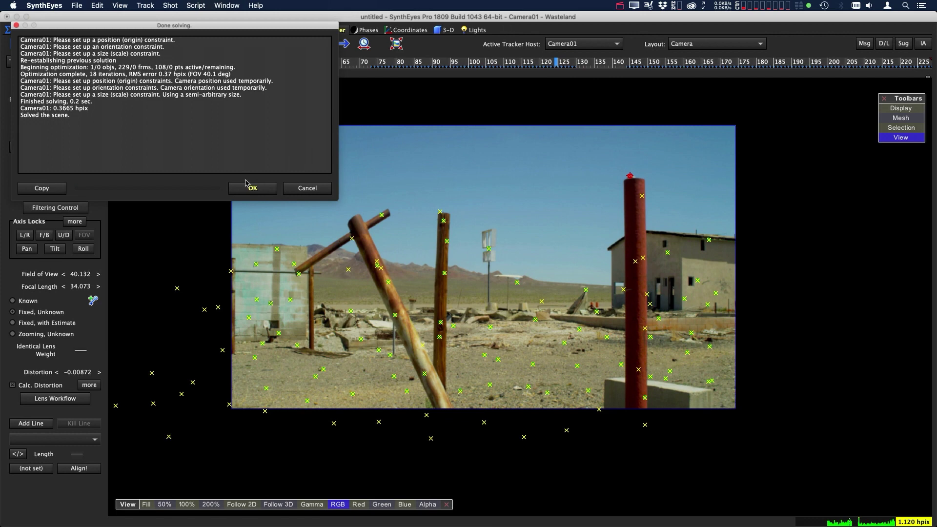
pyautogui.click(246, 186)
# Return to frame 0 and switch the viewport layout to Quad
pyautogui.moveTo(552, 68); pyautogui.dragTo(110, 58)
pyautogui.click(701, 45)
pyautogui.click(701, 56)
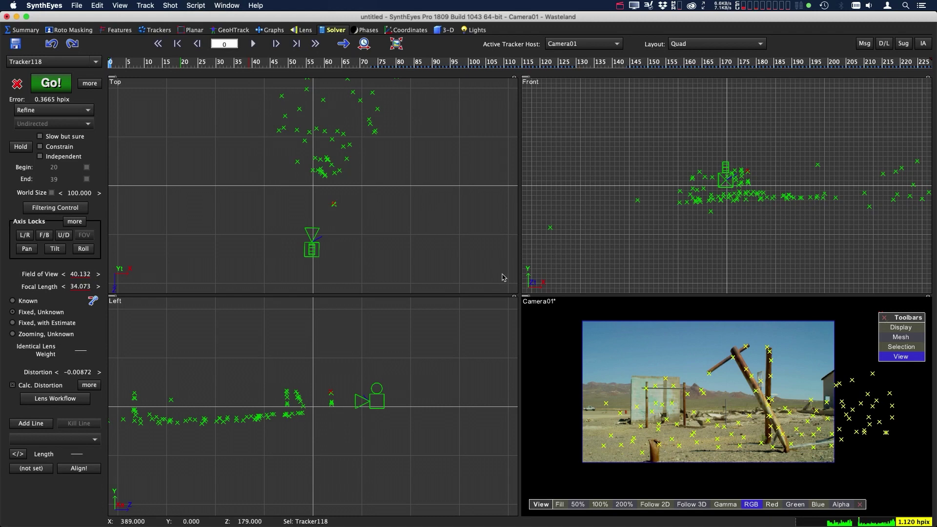
# Apply a three-point coordinate system using ground trackers for the origin, the X-axis point and the XZ plane, and check it in the Left view
pyautogui.click(410, 30)
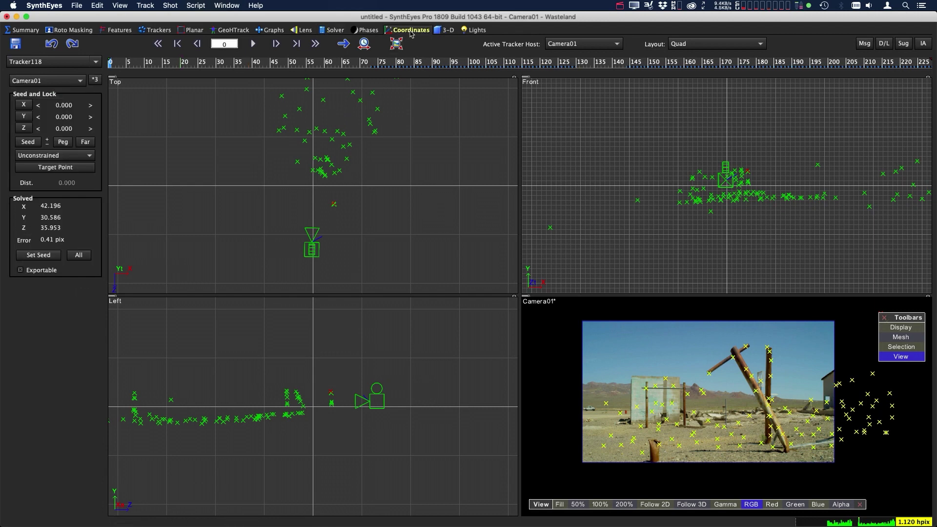
pyautogui.click(96, 81)
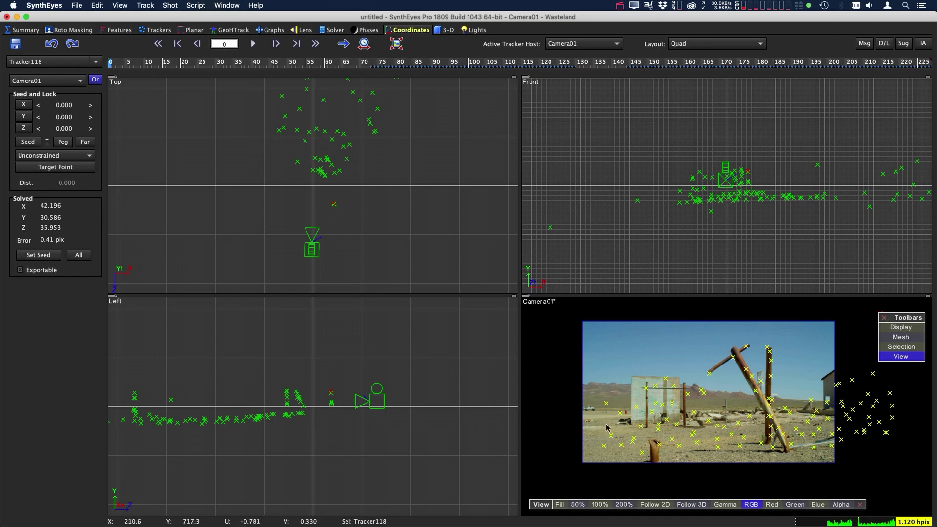
pyautogui.click(604, 446)
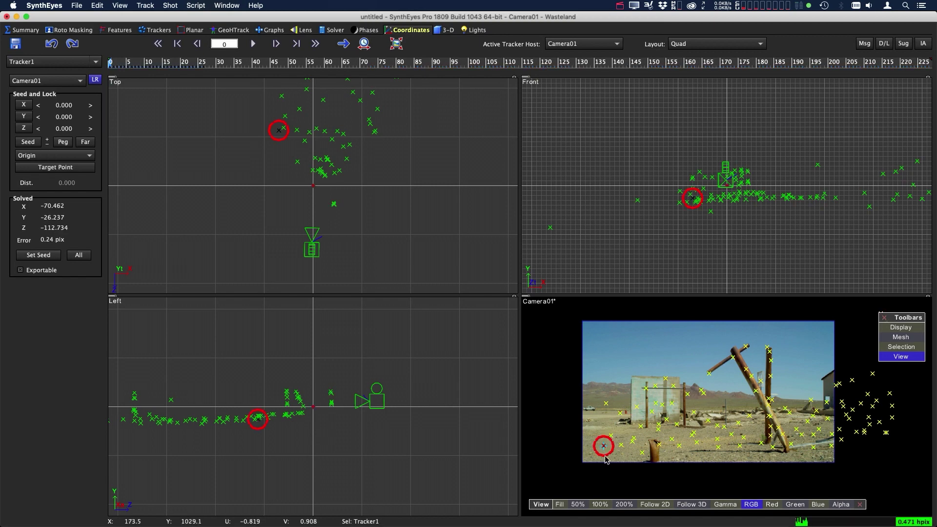
pyautogui.click(680, 447)
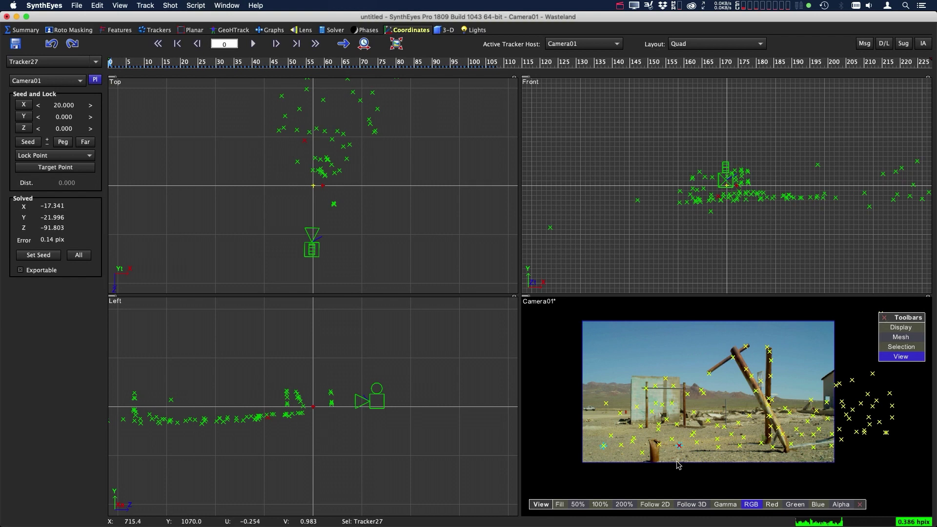
pyautogui.click(642, 426)
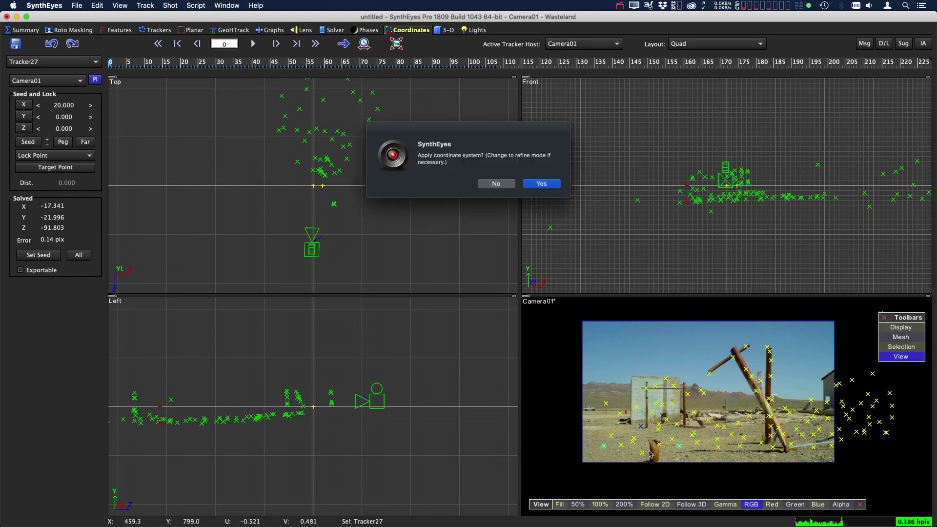
pyautogui.click(541, 183)
pyautogui.click(253, 192)
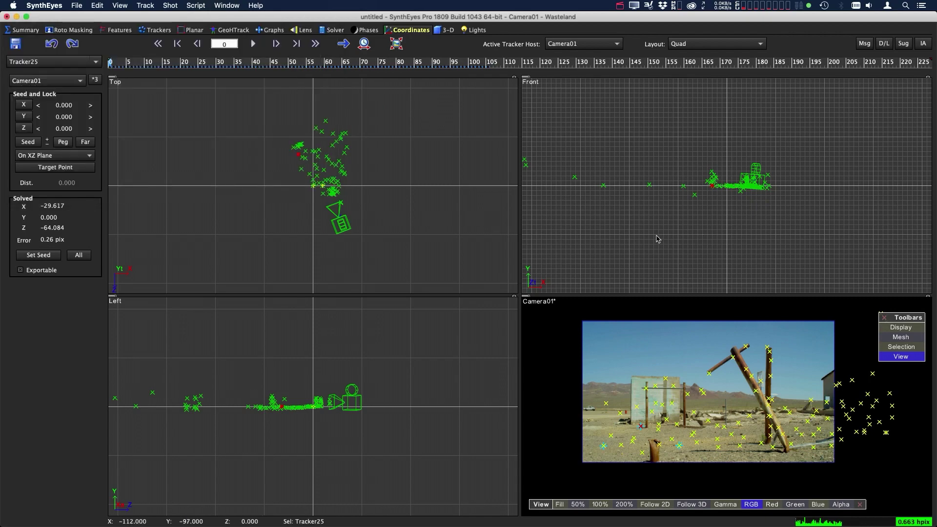
pyautogui.moveTo(346, 417); pyautogui.dragTo(460, 259, button='right')
pyautogui.moveTo(359, 426); pyautogui.dragTo(389, 420, button='middle')
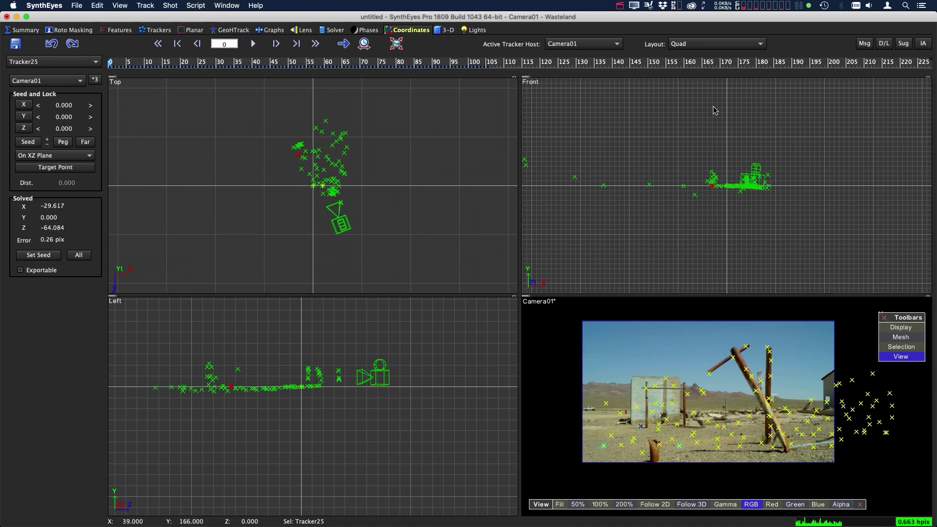
# Switch to the Quad Perspective layout, lock the perspective view to the camera, enlarge that view and frame the footage with Pan 2D
pyautogui.click(693, 44)
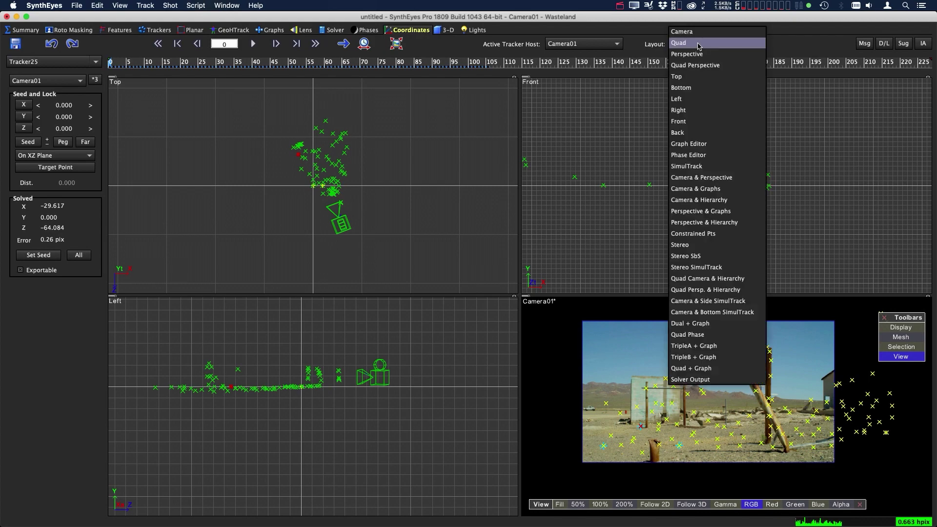
pyautogui.click(709, 67)
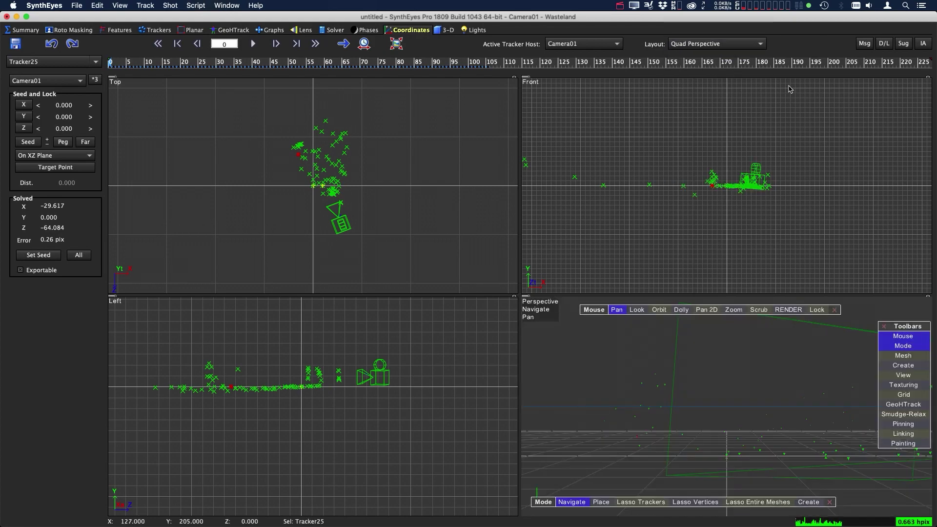
pyautogui.click(816, 311)
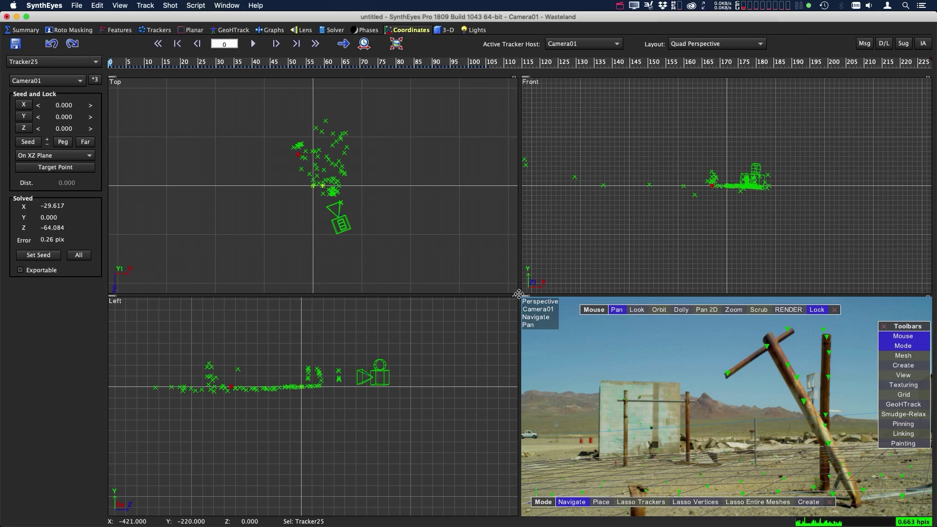
pyautogui.moveTo(518, 293); pyautogui.dragTo(418, 183)
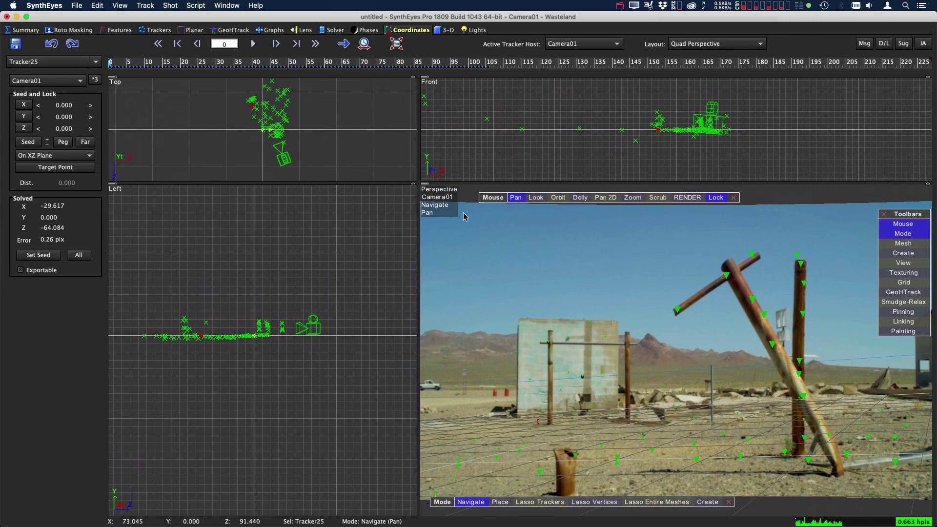
pyautogui.click(606, 197)
pyautogui.moveTo(596, 256); pyautogui.dragTo(615, 260)
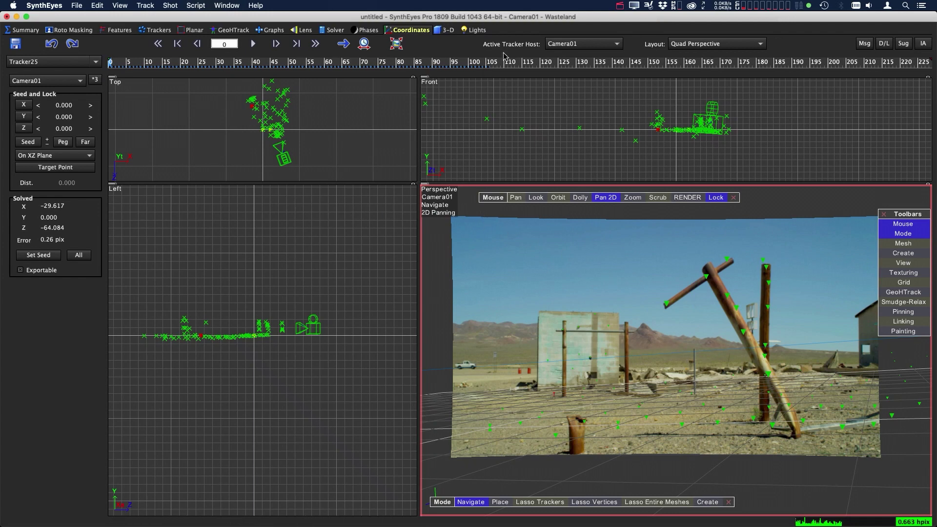
# Rotate the whole scene in the 3-D room to rotation values of about 20.936, 1.750 and 0.718 to level the ground
pyautogui.click(443, 30)
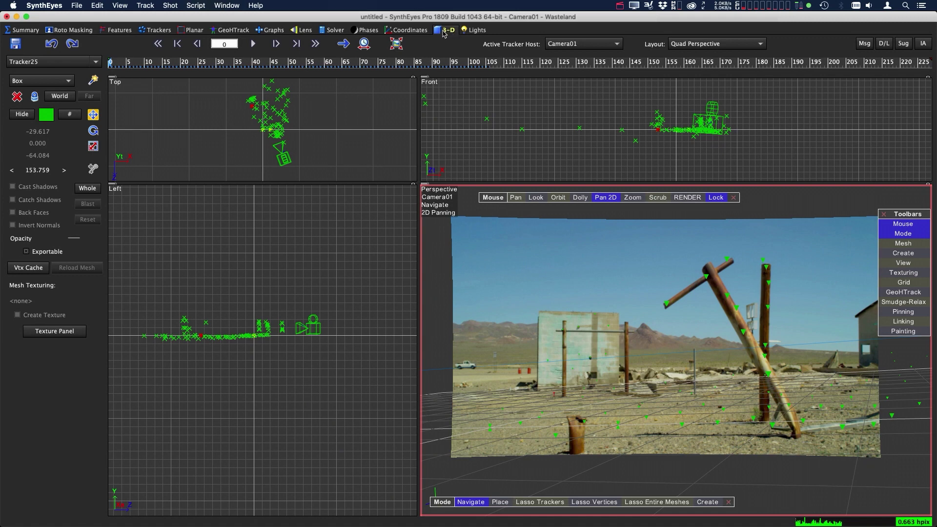
pyautogui.click(88, 187)
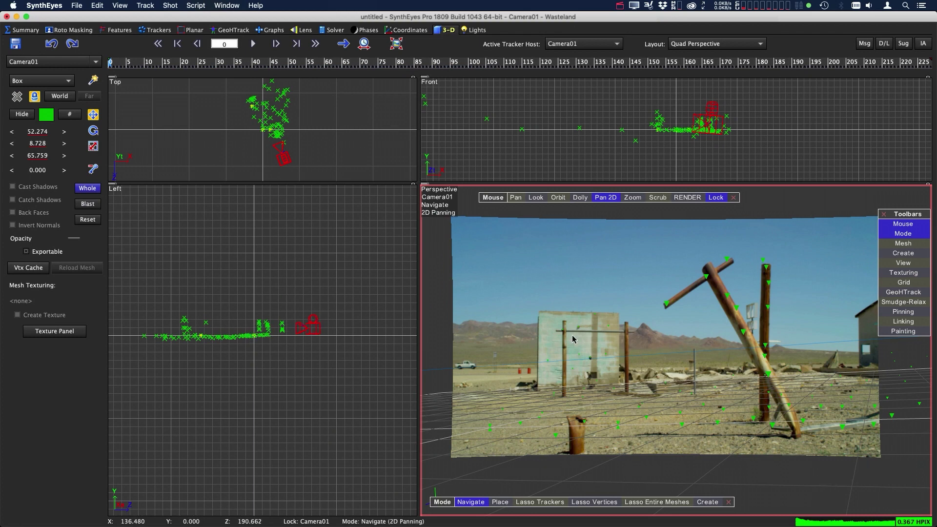
pyautogui.click(93, 131)
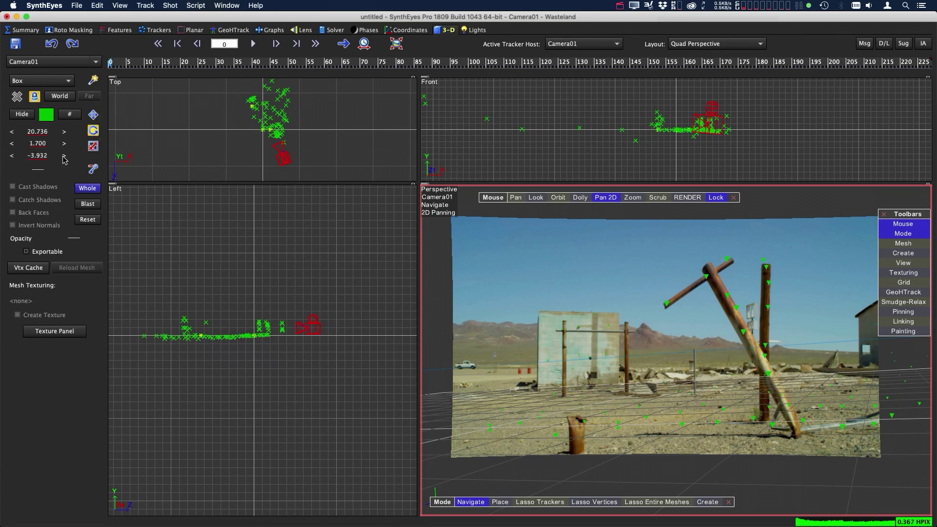
pyautogui.moveTo(64, 155)
pyautogui.mouseDown()
pyautogui.moveTo(108, 155)
pyautogui.moveTo(64, 155)
pyautogui.mouseUp()
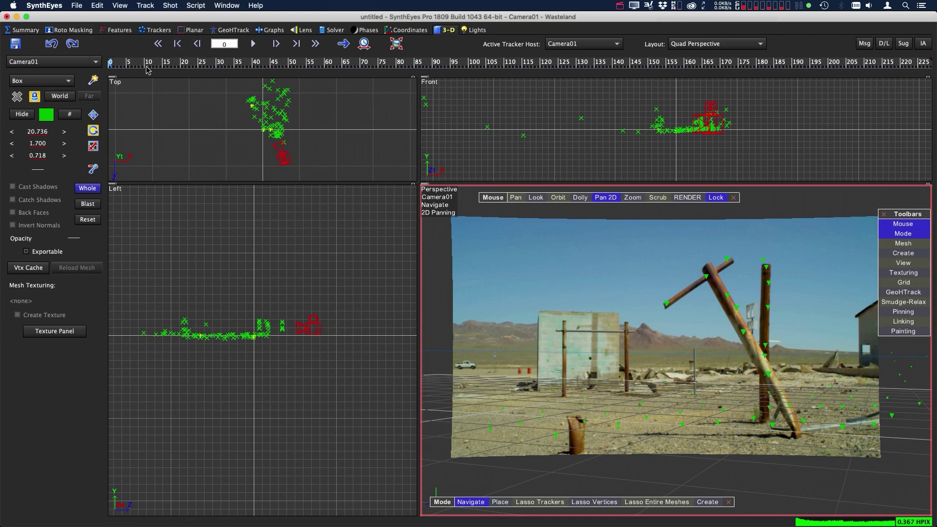
pyautogui.moveTo(146, 69); pyautogui.dragTo(197, 69)
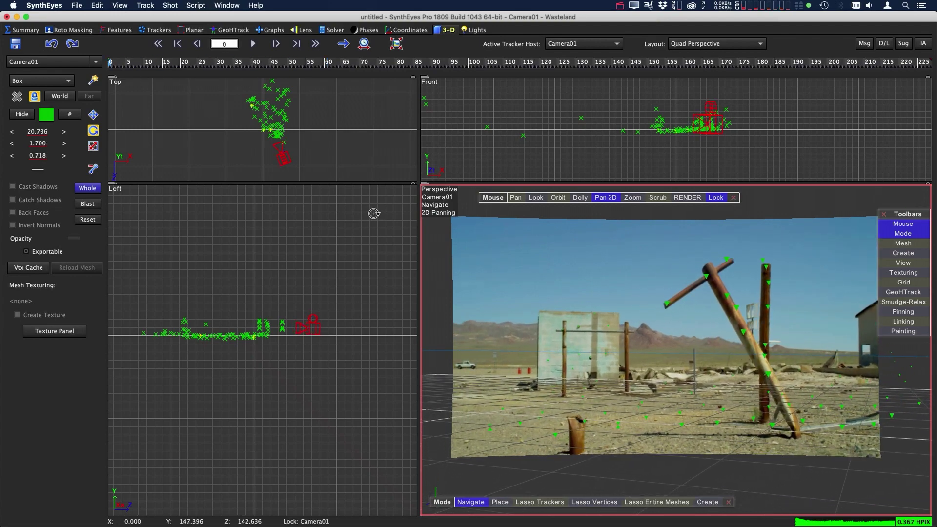
pyautogui.moveTo(265, 347); pyautogui.dragTo(355, 211, button='right')
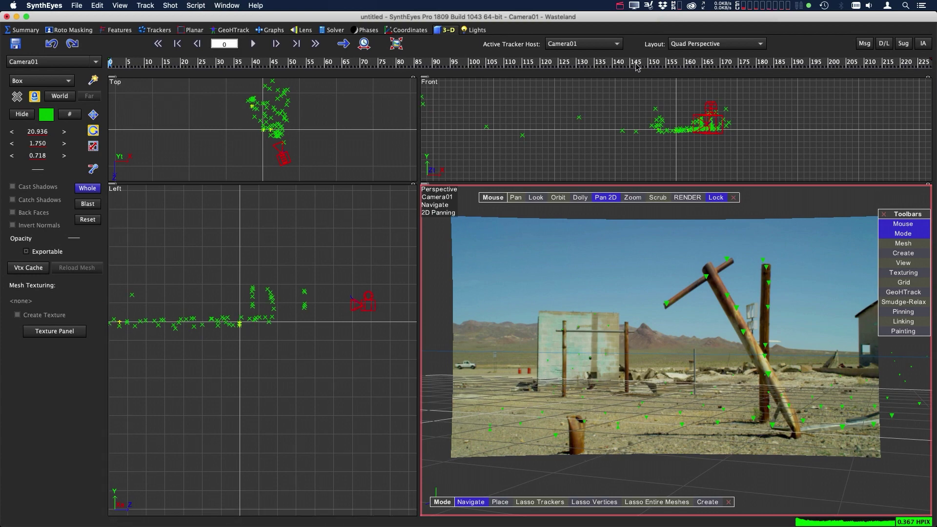
# Switch to the Camera layout and turn off whole-scene transformation
pyautogui.click(720, 44)
pyautogui.click(696, 55)
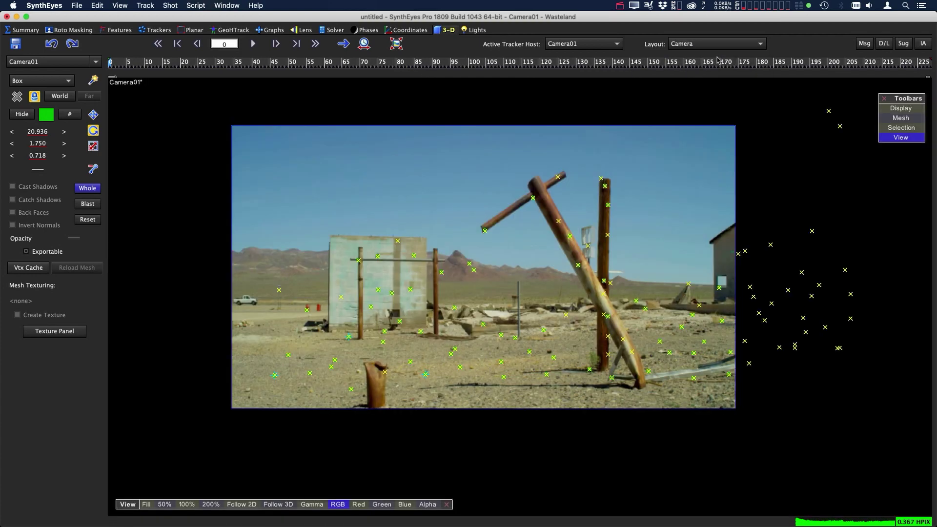
pyautogui.scroll(2, 510, 371)
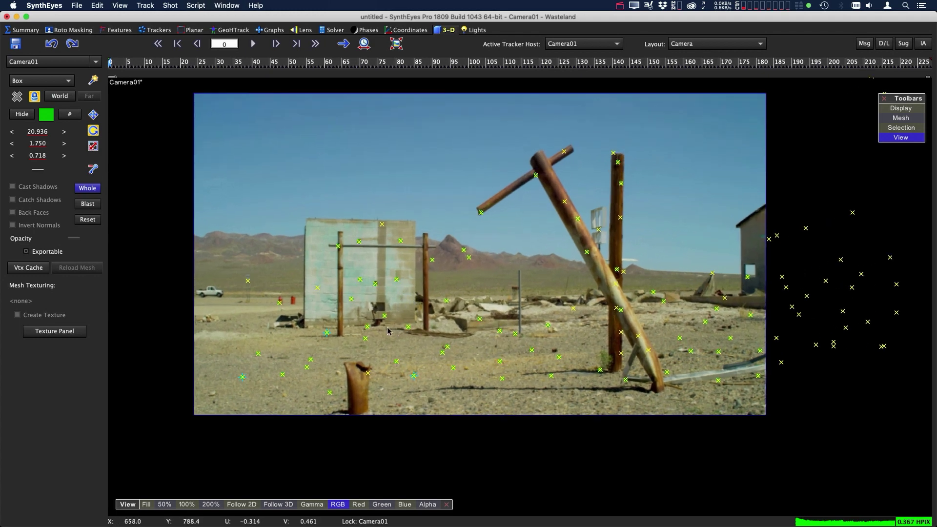
pyautogui.click(96, 189)
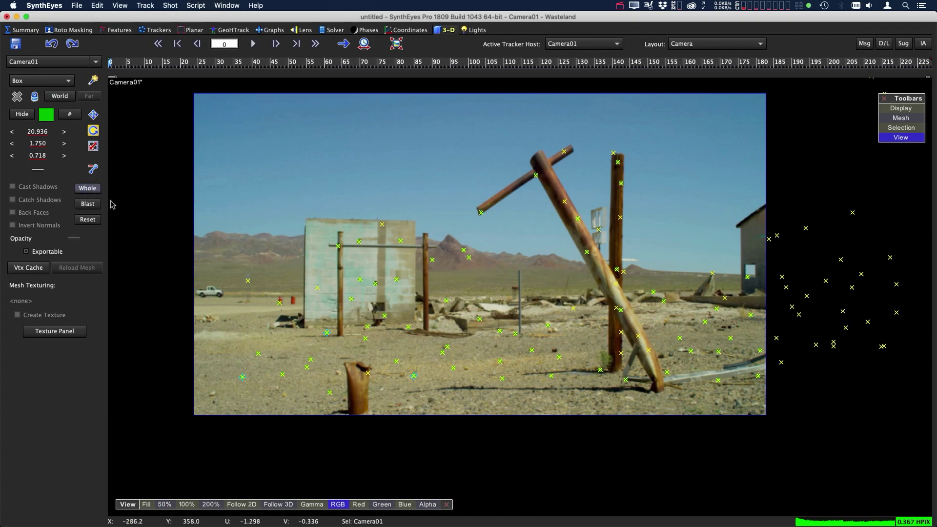
# Select the ground trackers at frames 0, 78 and 207 as one selection, leaving out the posts and buildings, and go back to frame 32
pyautogui.moveTo(384, 332)
pyautogui.mouseDown()
pyautogui.moveTo(388, 323)
pyautogui.moveTo(361, 320)
pyautogui.moveTo(240, 350)
pyautogui.moveTo(225, 364)
pyautogui.moveTo(225, 391)
pyautogui.moveTo(274, 419)
pyautogui.moveTo(315, 426)
pyautogui.moveTo(557, 444)
pyautogui.moveTo(613, 416)
pyautogui.moveTo(609, 372)
pyautogui.moveTo(566, 345)
pyautogui.moveTo(560, 323)
pyautogui.moveTo(404, 324)
pyautogui.mouseUp()
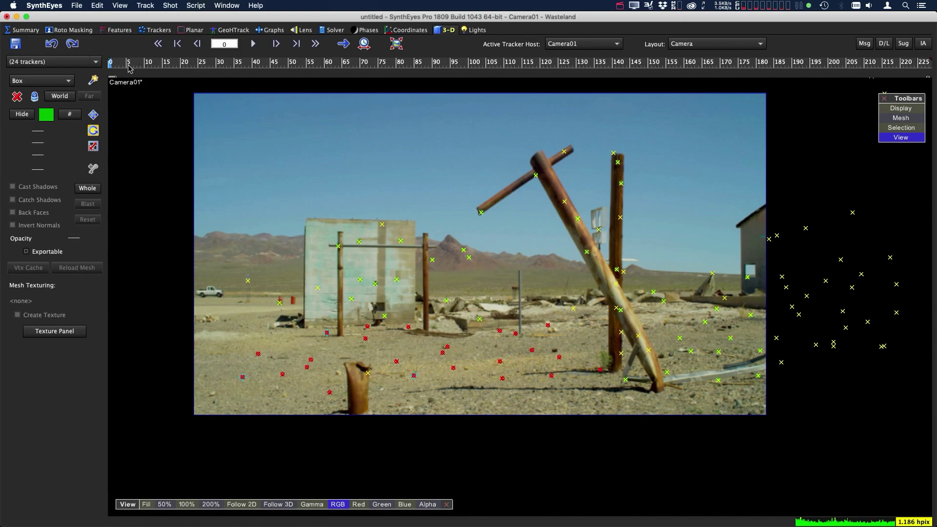
pyautogui.moveTo(129, 64); pyautogui.dragTo(391, 74)
pyautogui.moveTo(554, 322)
pyautogui.mouseDown()
pyautogui.moveTo(512, 347)
pyautogui.moveTo(507, 375)
pyautogui.moveTo(531, 408)
pyautogui.moveTo(632, 462)
pyautogui.moveTo(654, 395)
pyautogui.moveTo(656, 342)
pyautogui.moveTo(630, 317)
pyautogui.mouseUp()
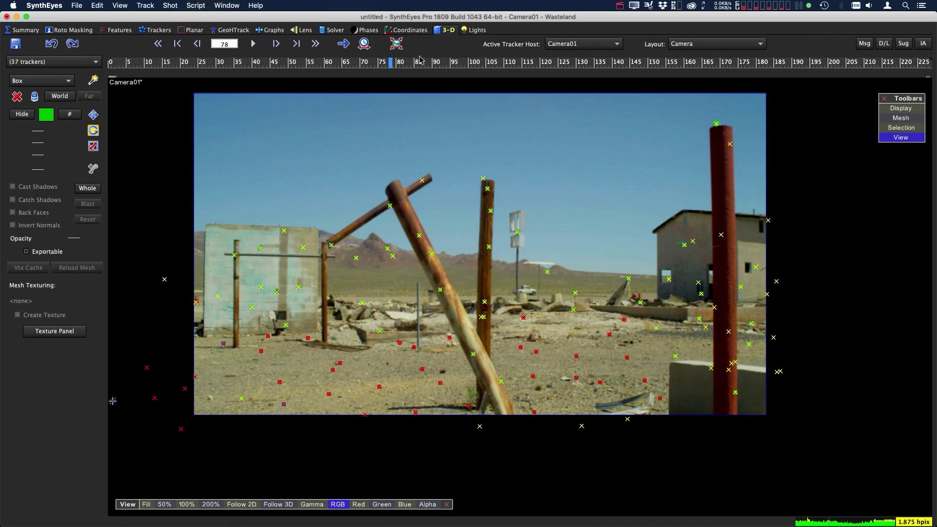
pyautogui.moveTo(390, 73); pyautogui.dragTo(858, 126)
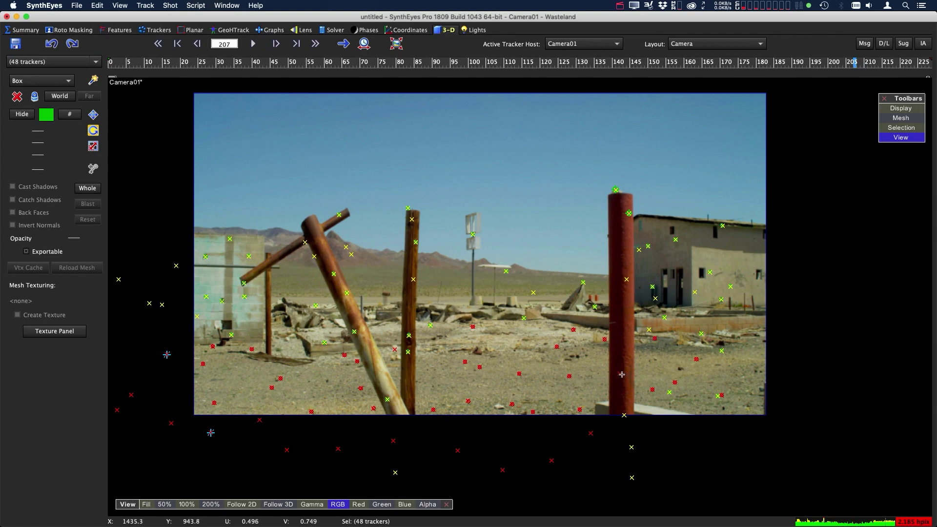
pyautogui.moveTo(837, 65); pyautogui.dragTo(227, 71)
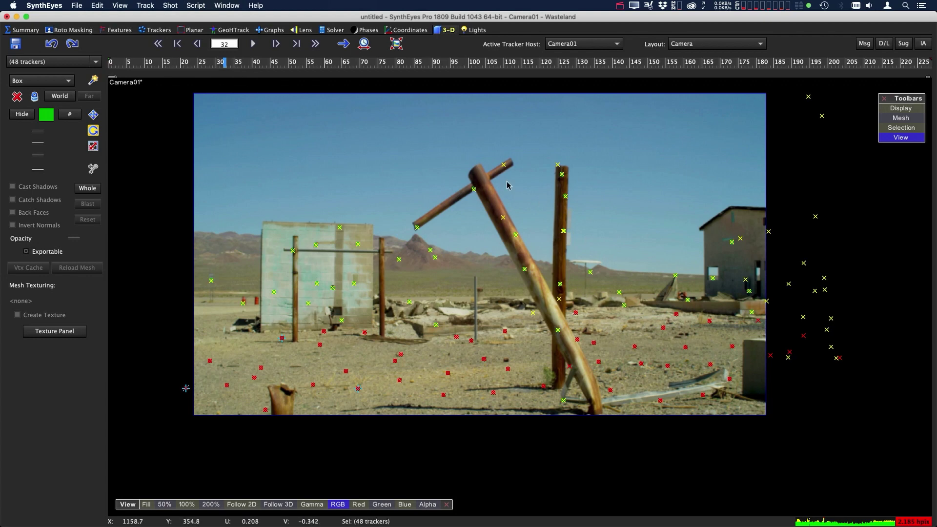
# Switch to the Perspective layout and unlock the view from the camera
pyautogui.click(692, 45)
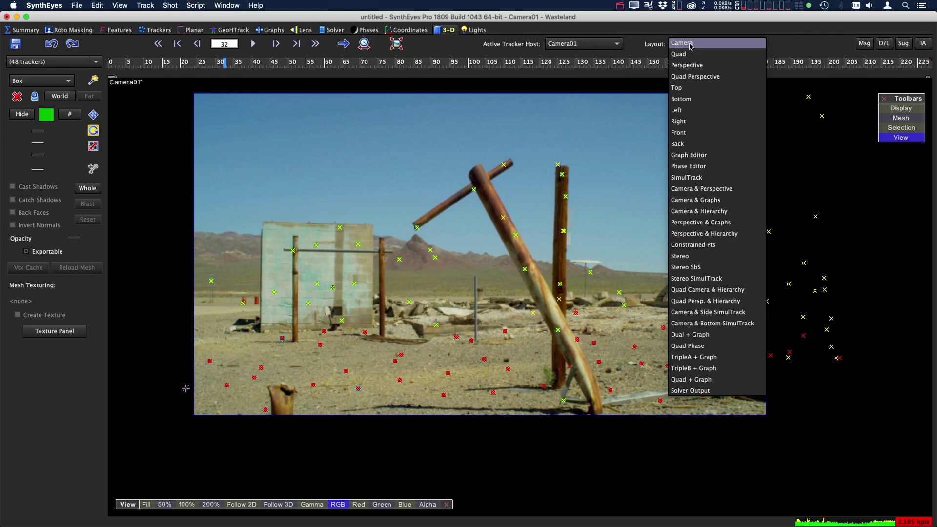
pyautogui.click(693, 66)
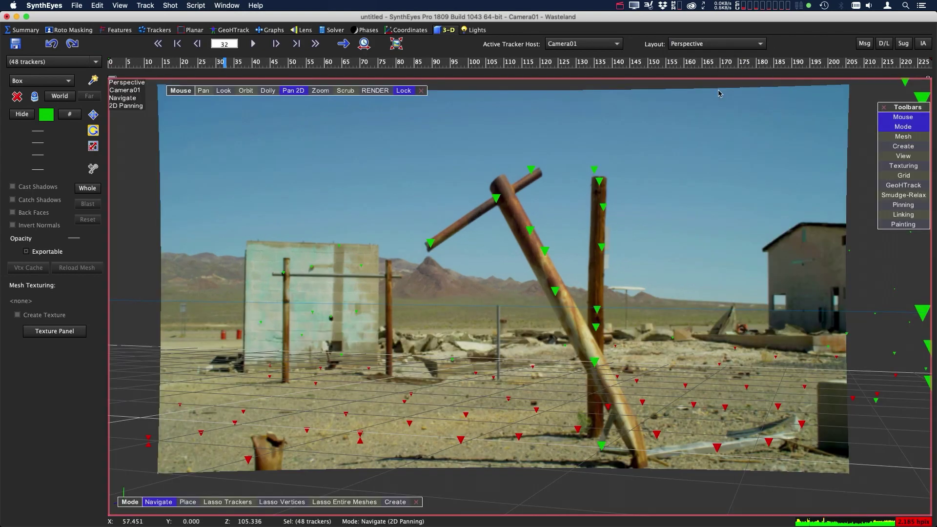
pyautogui.click(403, 92)
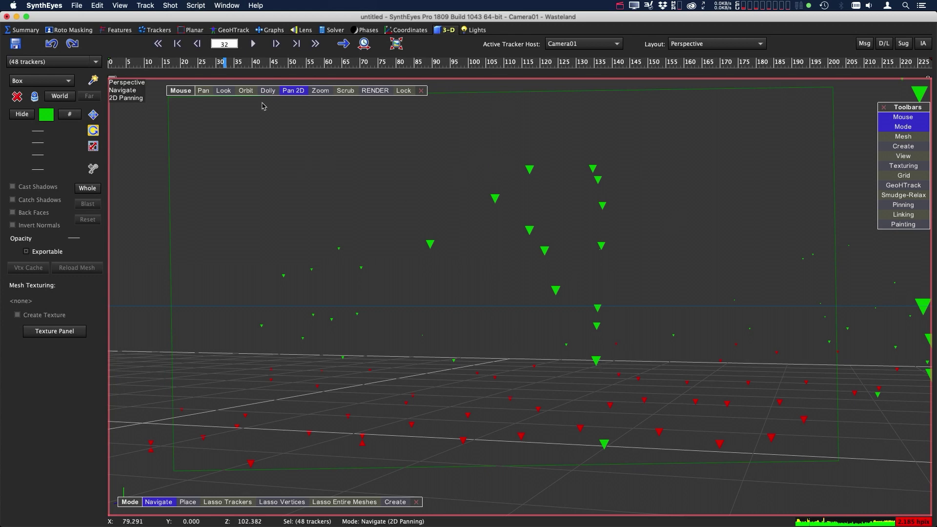
# Convert the selected ground trackers to a mesh while looking down on the ground from above
pyautogui.click(246, 92)
pyautogui.moveTo(593, 122); pyautogui.dragTo(668, 243)
pyautogui.moveTo(673, 381); pyautogui.dragTo(682, 396)
pyautogui.moveTo(568, 236); pyautogui.dragTo(589, 251)
pyautogui.moveTo(568, 302); pyautogui.dragTo(567, 281)
pyautogui.moveTo(515, 251); pyautogui.dragTo(463, 281)
pyautogui.rightClick(470, 278)
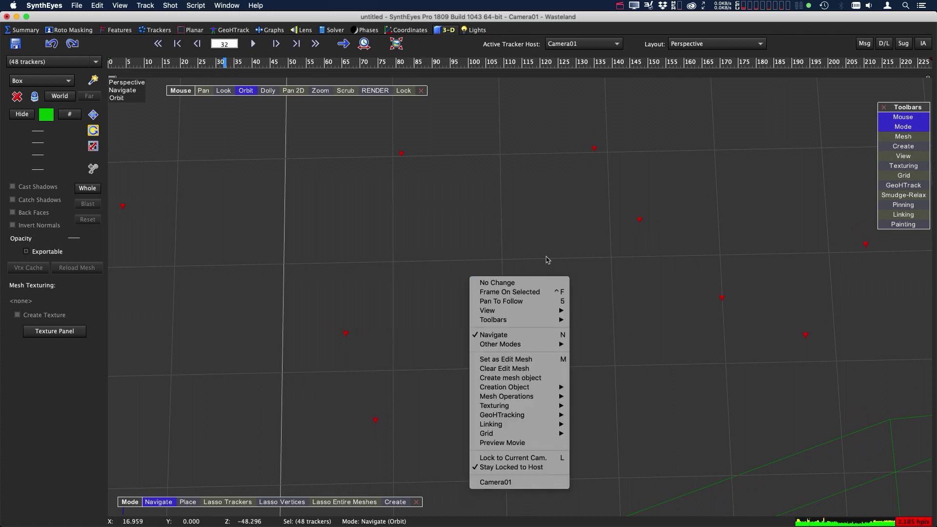
pyautogui.moveTo(524, 400)
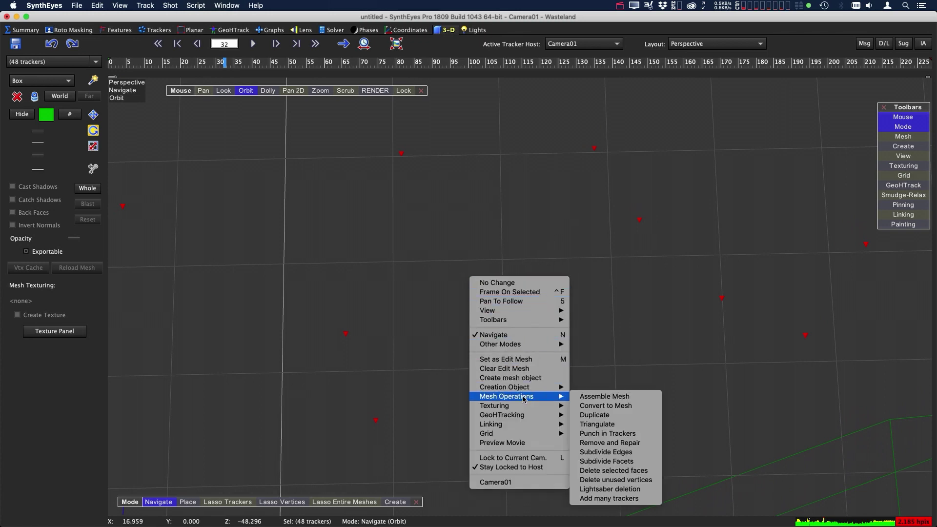
pyautogui.click(616, 406)
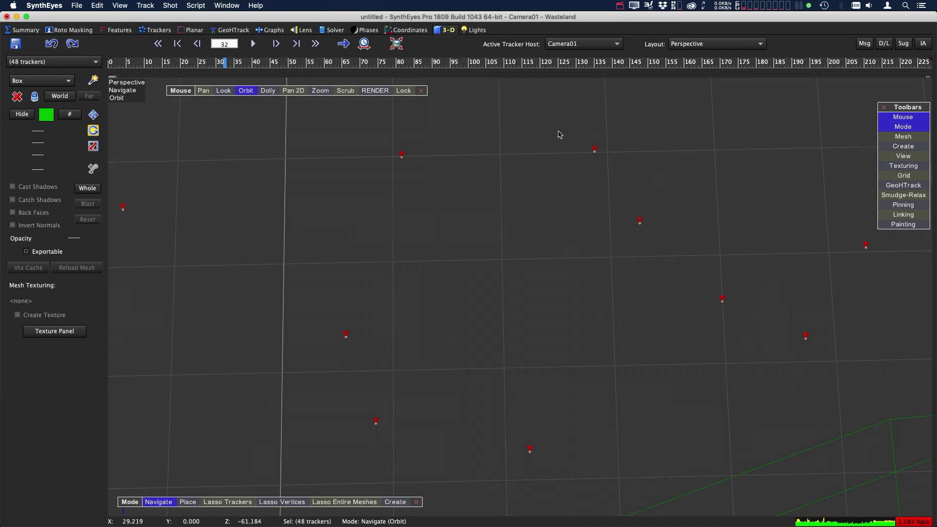
# Triangulate the ground mesh vertices into a connected surface
pyautogui.rightClick(362, 338)
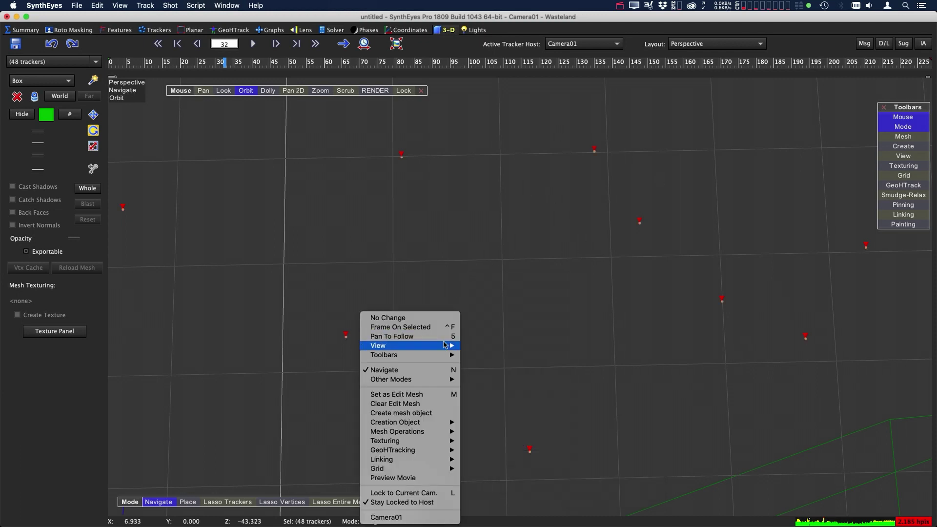
pyautogui.moveTo(429, 436)
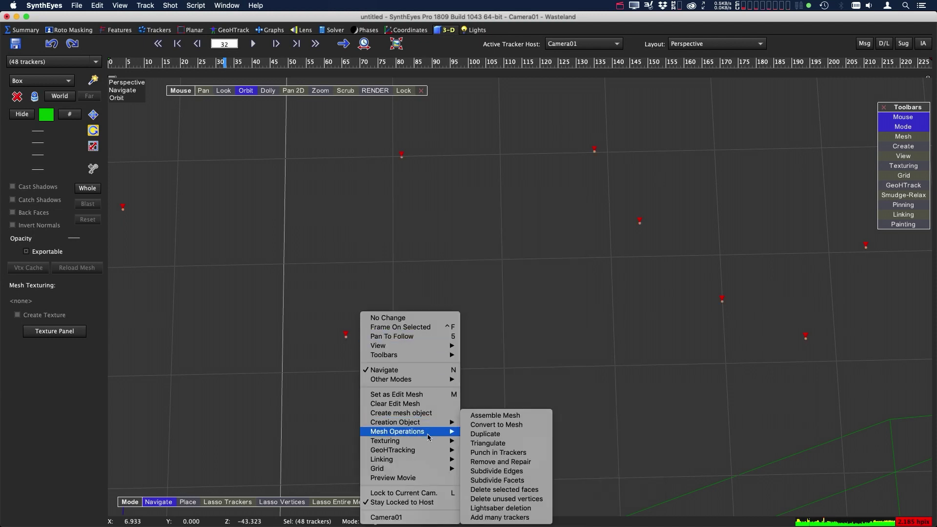
pyautogui.click(497, 445)
pyautogui.scroll(-12, 501, 288)
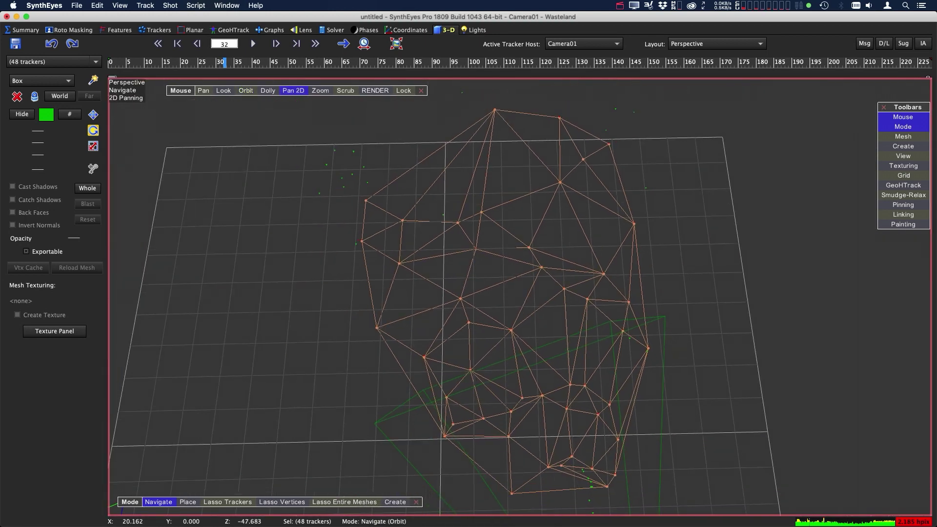
pyautogui.moveTo(492, 352); pyautogui.dragTo(491, 314, button='middle')
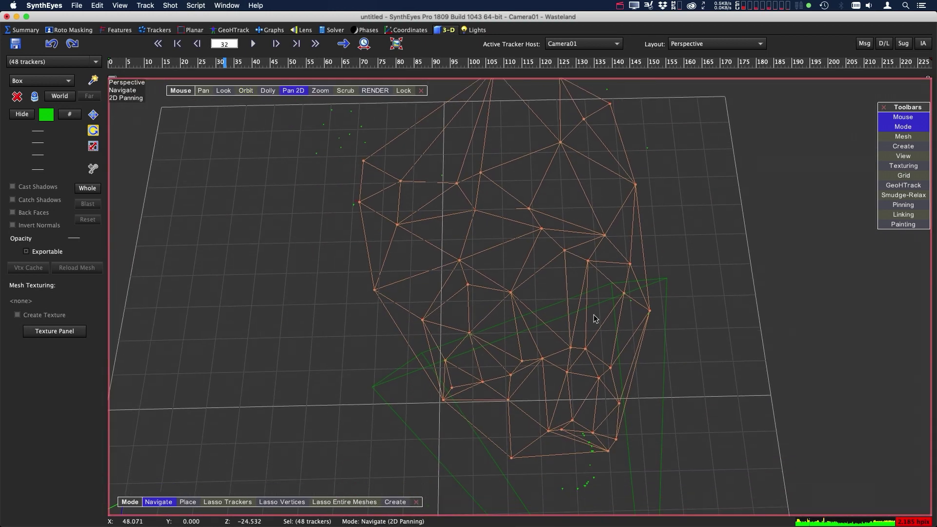
# Lock the perspective view to the camera again and return to frame 0 to check the ground mesh against the footage
pyautogui.click(405, 90)
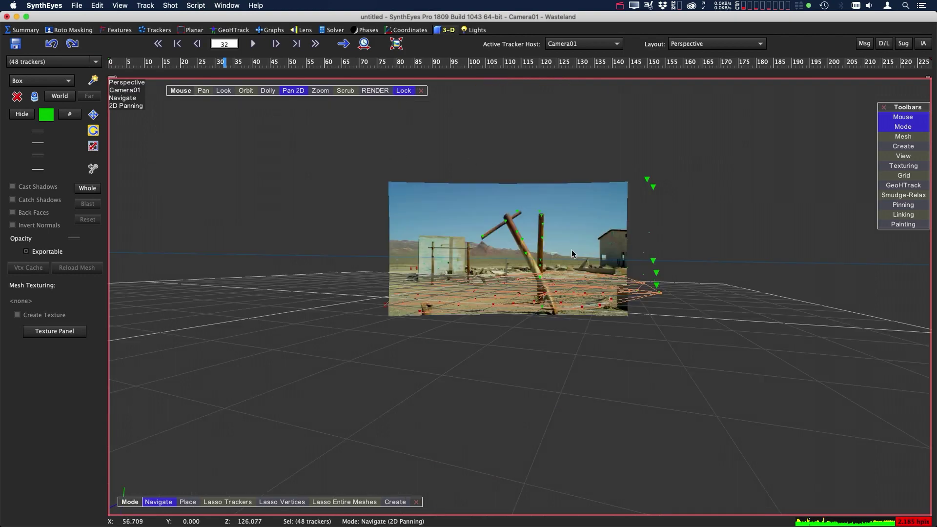
pyautogui.scroll(5, 545, 236)
pyautogui.moveTo(544, 236); pyautogui.dragTo(596, 299, button='middle')
pyautogui.moveTo(229, 64); pyautogui.dragTo(110, 76)
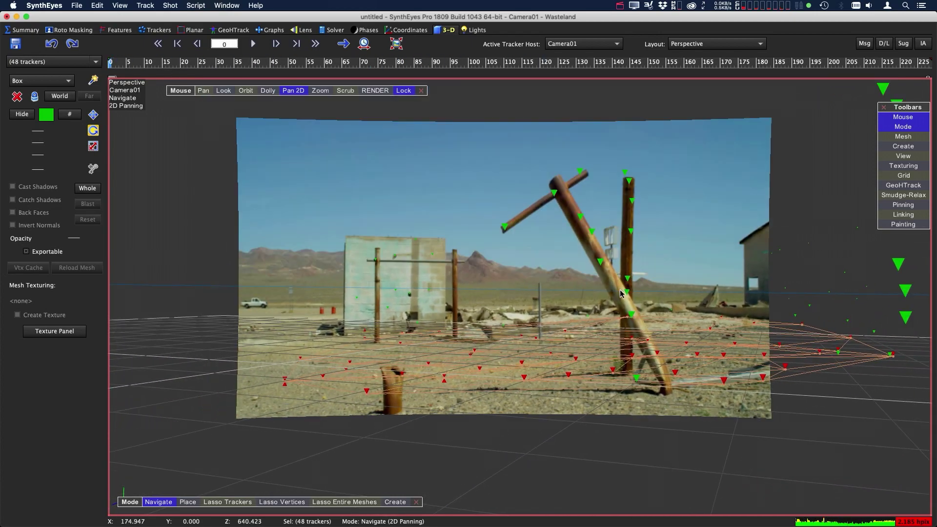
# Switch back to the Quad Perspective layout with the footage enlarged in the perspective view
pyautogui.click(714, 46)
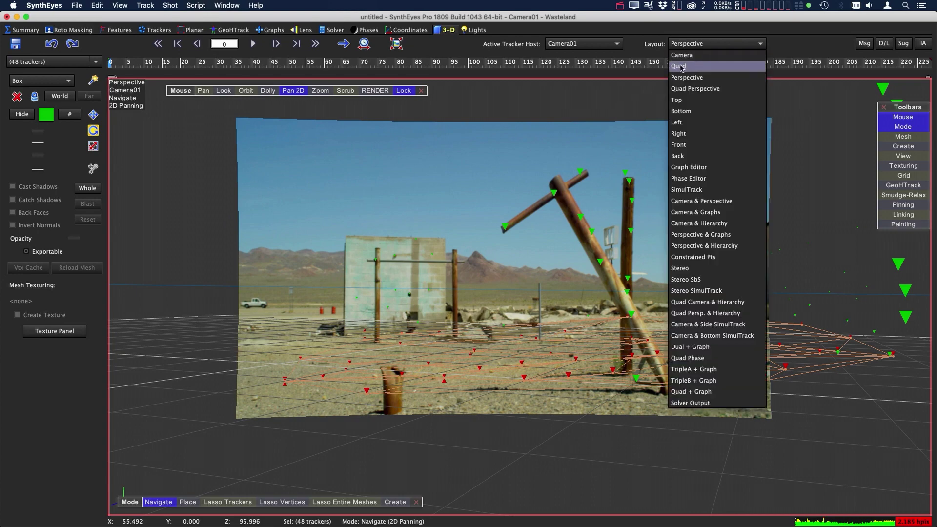
pyautogui.click(696, 91)
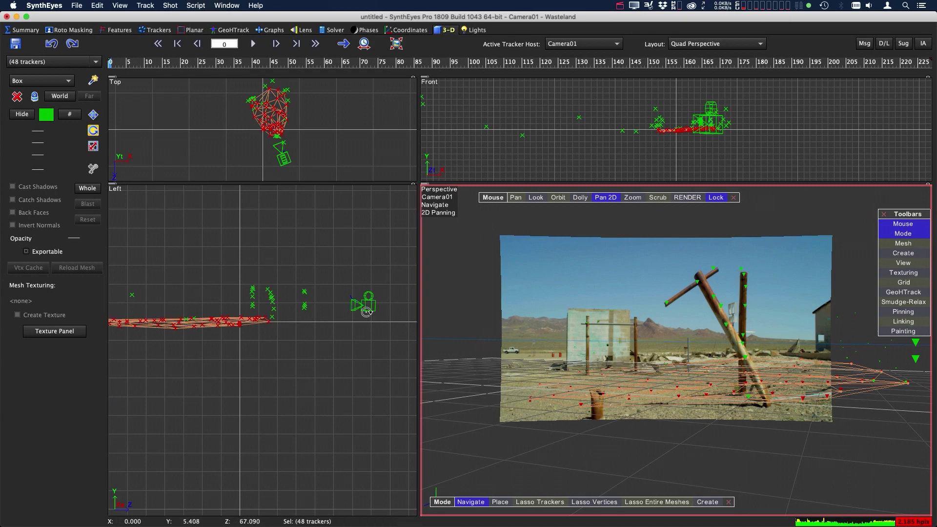
pyautogui.scroll(5, 745, 308)
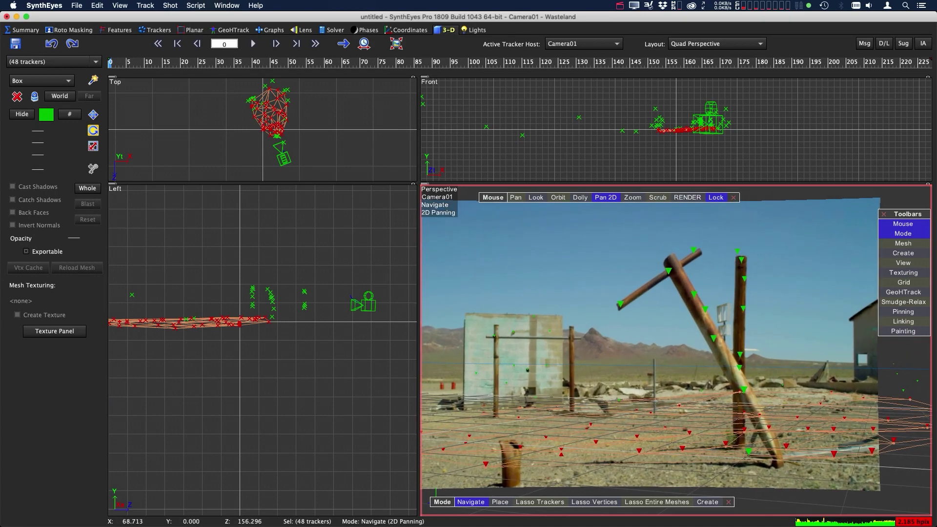
pyautogui.click(664, 270)
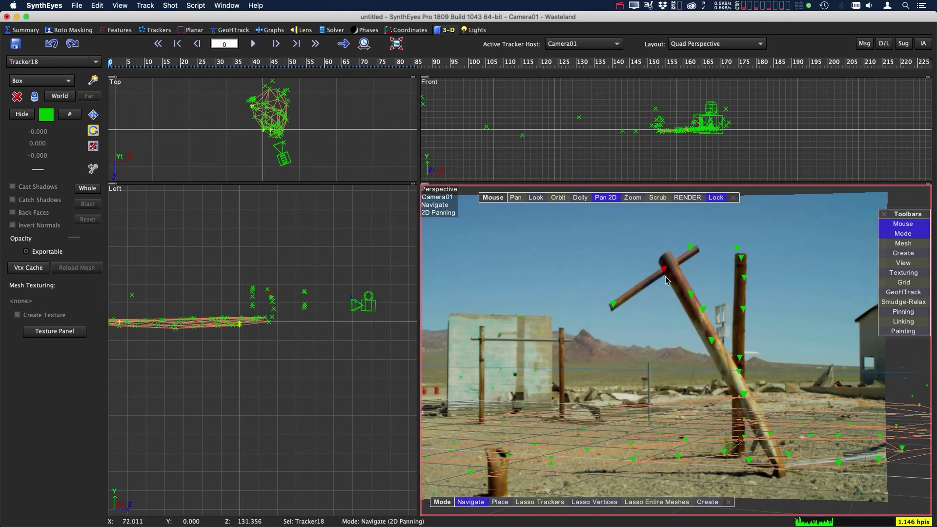
pyautogui.keyDown('shift'); pyautogui.click(693, 294); pyautogui.keyUp('shift')
pyautogui.click(714, 344)
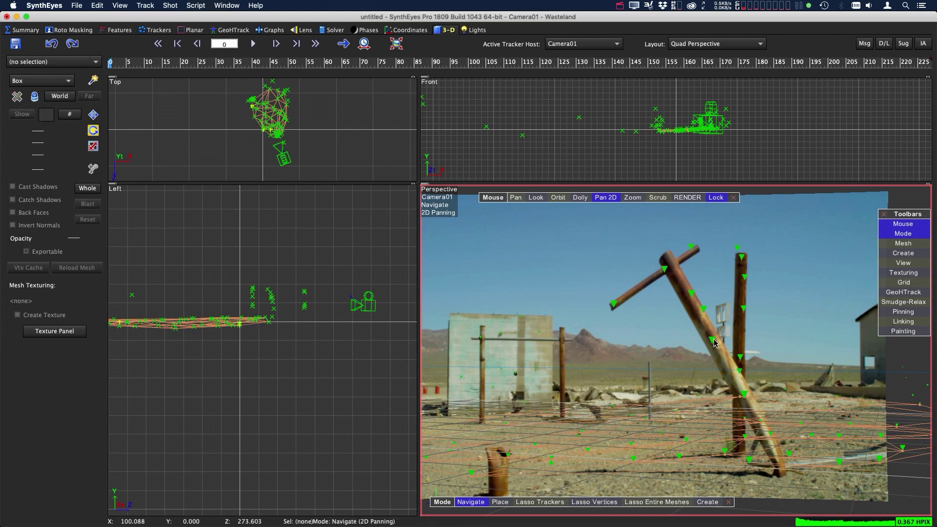
# Select the five trackers running down the leaning wooden pole
pyautogui.click(666, 270)
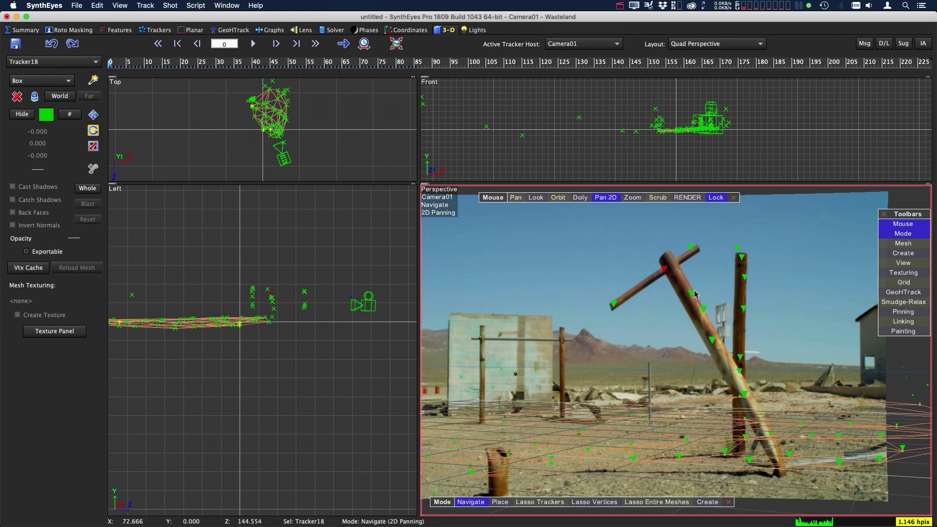
pyautogui.keyDown('shift'); pyautogui.click(692, 295); pyautogui.keyUp('shift')
pyautogui.keyDown('shift'); pyautogui.click(704, 310); pyautogui.keyUp('shift')
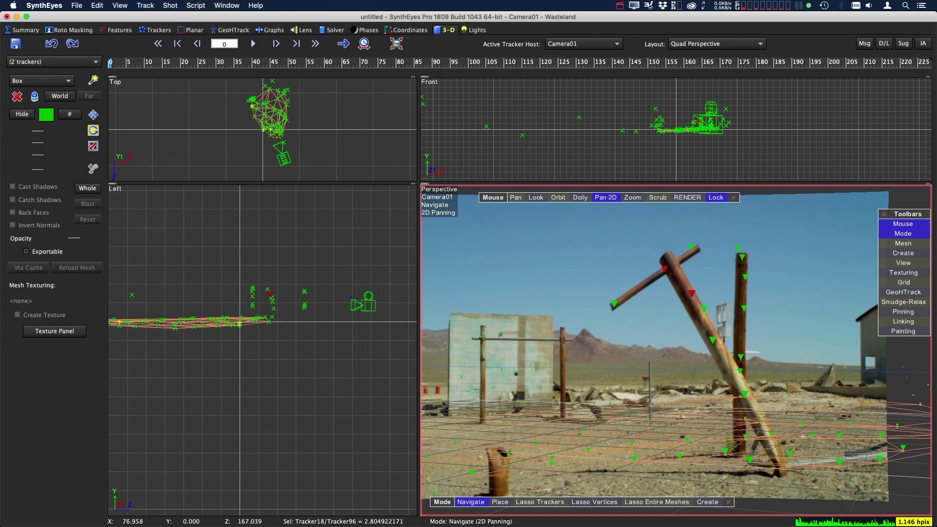
pyautogui.keyDown('shift'); pyautogui.click(713, 341); pyautogui.keyUp('shift')
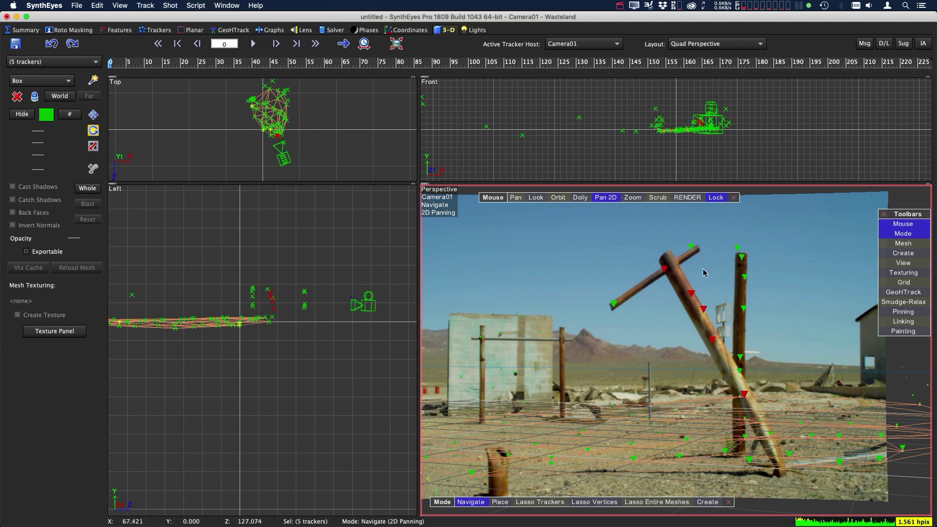
# Use Add Cards to draw a card covering the leaning pole and its crossbar, fitted to the selected trackers
pyautogui.rightClick(794, 257)
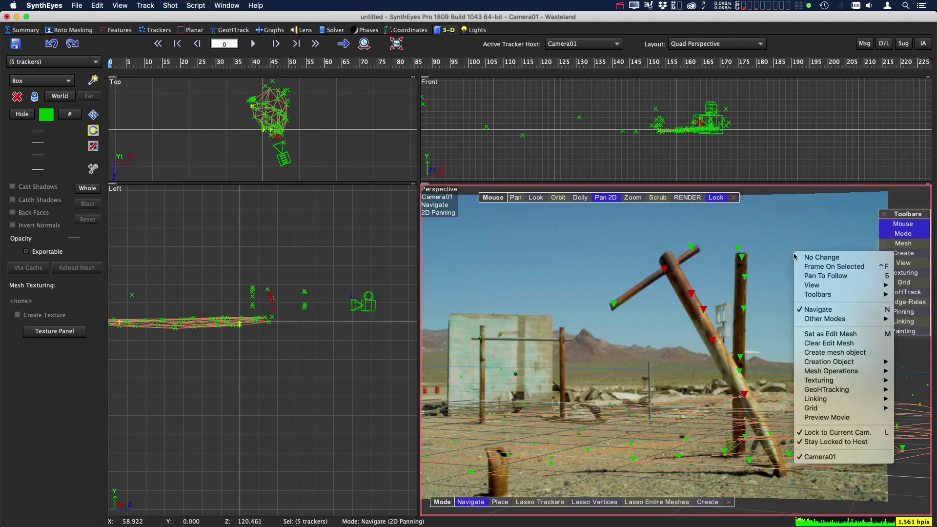
pyautogui.moveTo(823, 322)
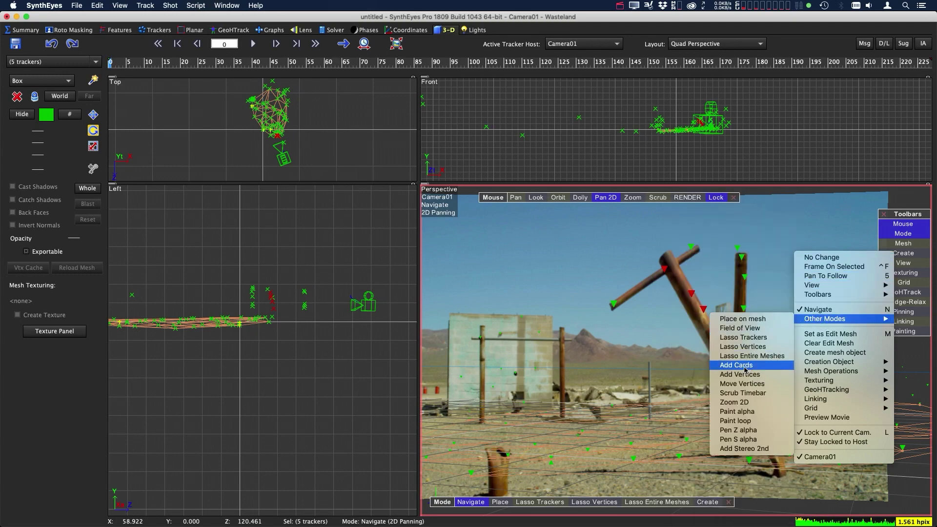
pyautogui.click(745, 369)
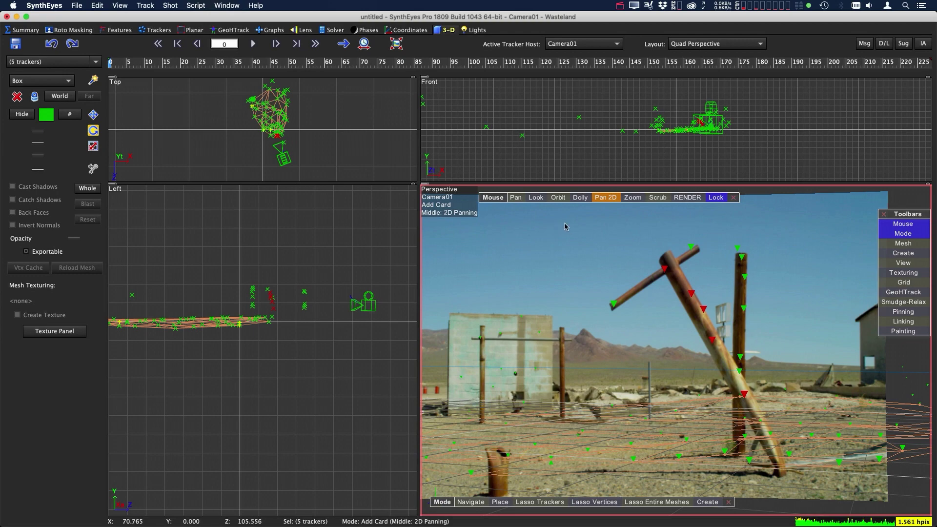
pyautogui.moveTo(575, 232); pyautogui.dragTo(818, 494)
pyautogui.click(580, 232)
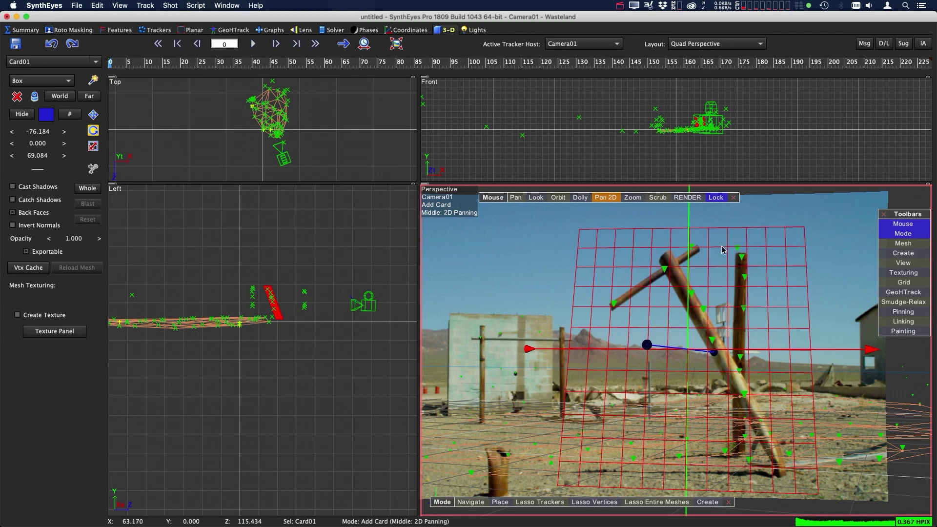
# At frame 102, select an upper and a lower tracker on the upright pole and draw a narrow card over it
pyautogui.moveTo(120, 67); pyautogui.dragTo(481, 93)
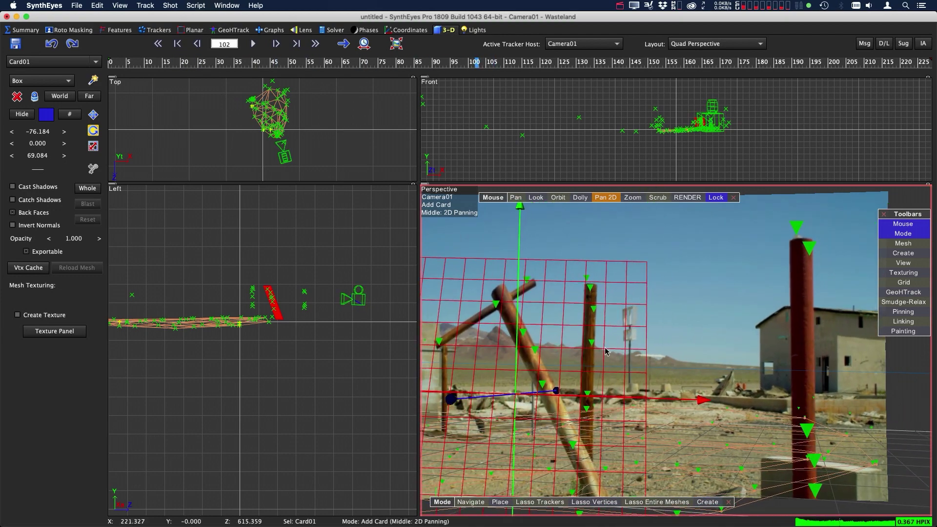
pyautogui.click(590, 287)
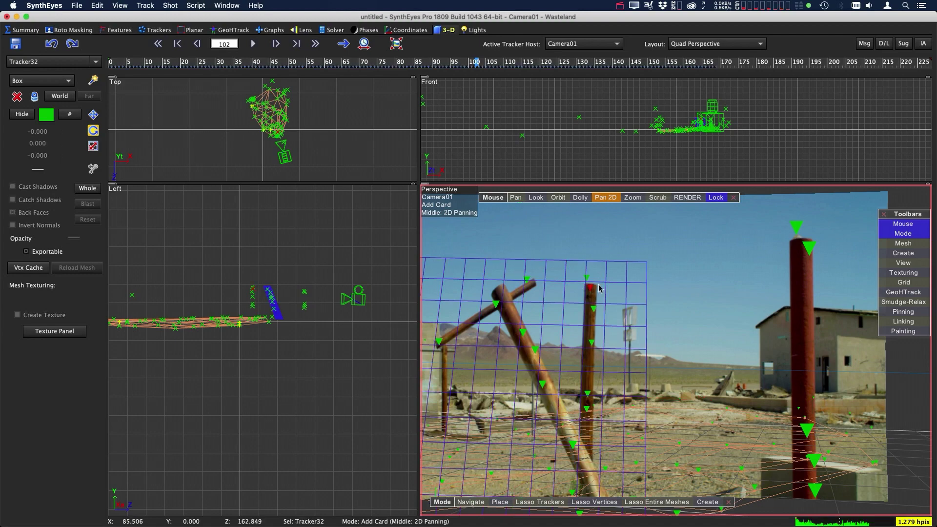
pyautogui.keyDown('shift'); pyautogui.click(587, 394); pyautogui.keyUp('shift')
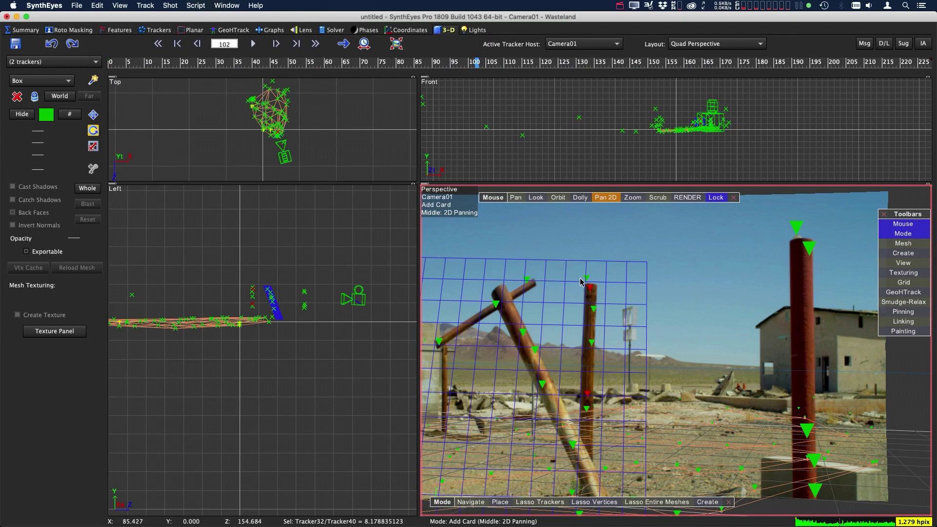
pyautogui.moveTo(579, 278); pyautogui.dragTo(614, 510)
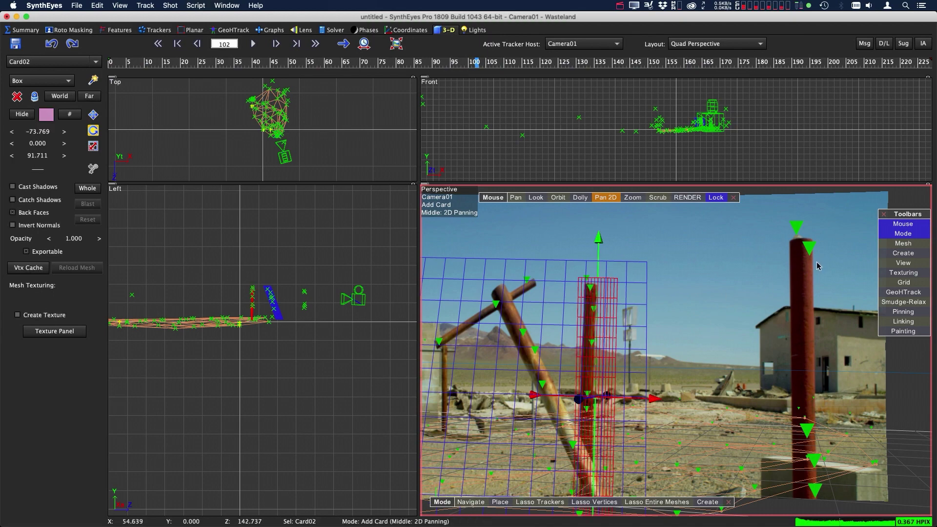
# At frame 80, select an upper and a lower tracker on the large foreground post and draw a card over it
pyautogui.moveTo(476, 62)
pyautogui.mouseDown()
pyautogui.moveTo(631, 65)
pyautogui.moveTo(429, 78)
pyautogui.moveTo(399, 62)
pyautogui.mouseUp()
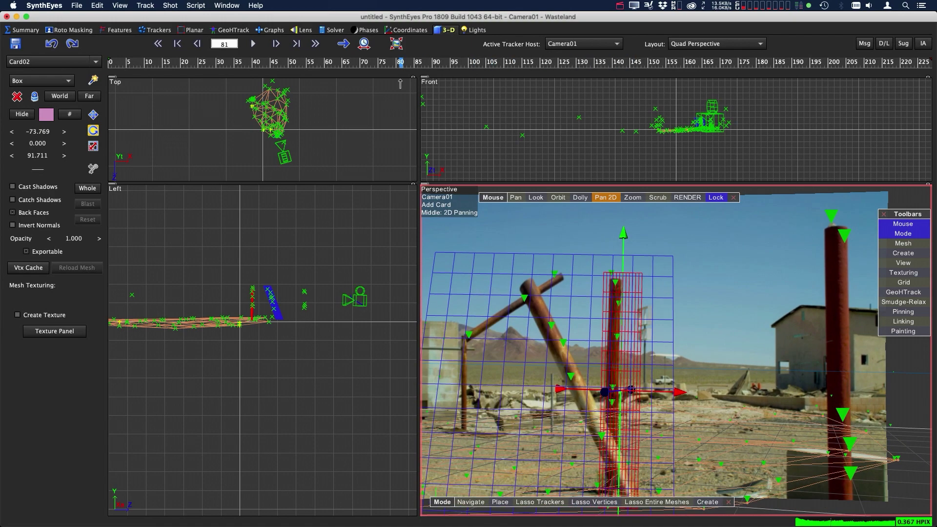
pyautogui.click(846, 235)
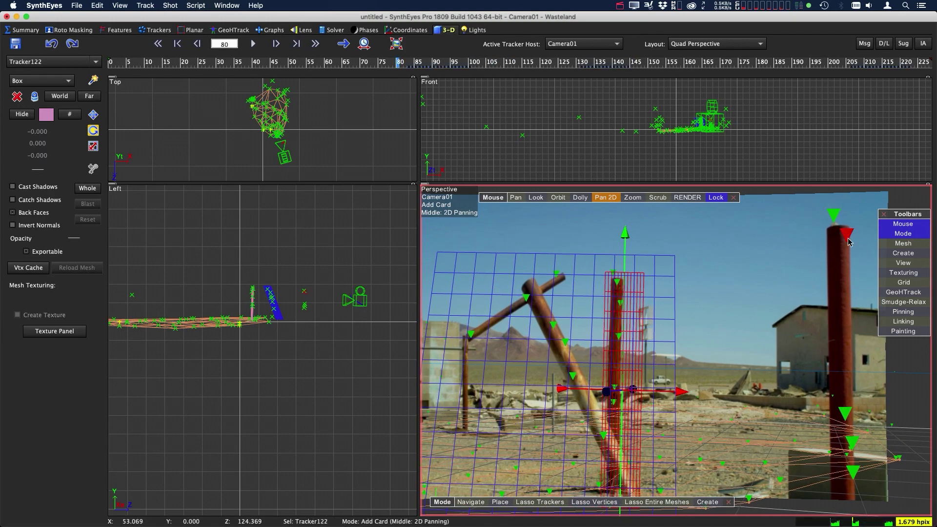
pyautogui.click(846, 416)
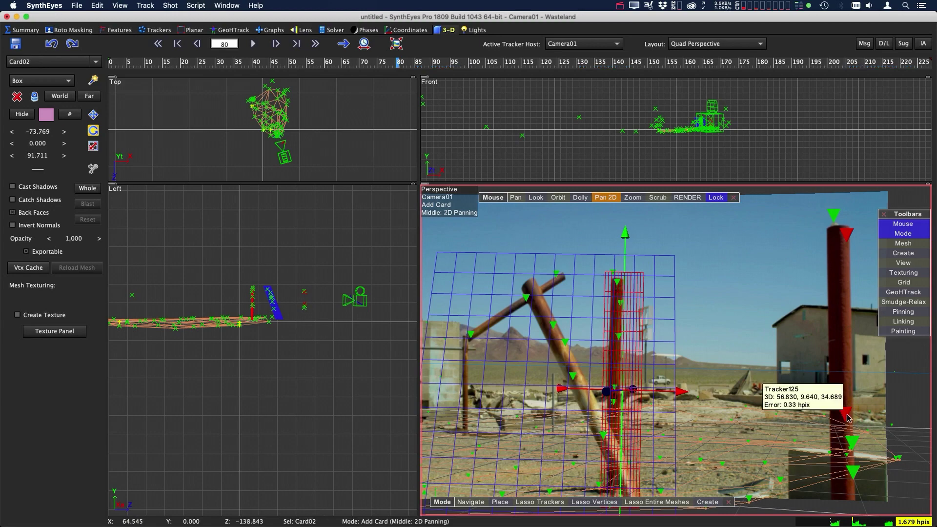
pyautogui.moveTo(818, 215); pyautogui.dragTo(871, 515)
# Rotate the foreground post's card in the Top view so it lies parallel to the horizontal grid lines
pyautogui.moveTo(403, 63); pyautogui.dragTo(603, 110)
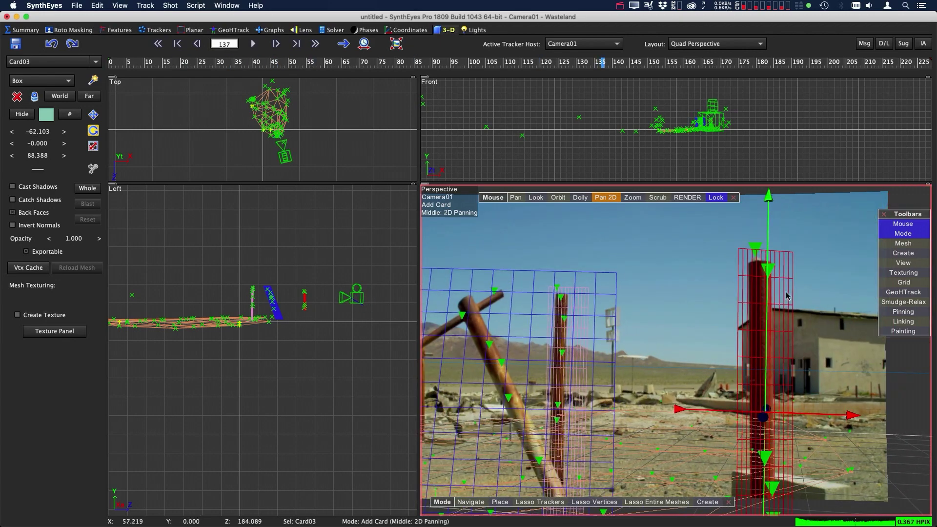
pyautogui.scroll(10, 305, 309)
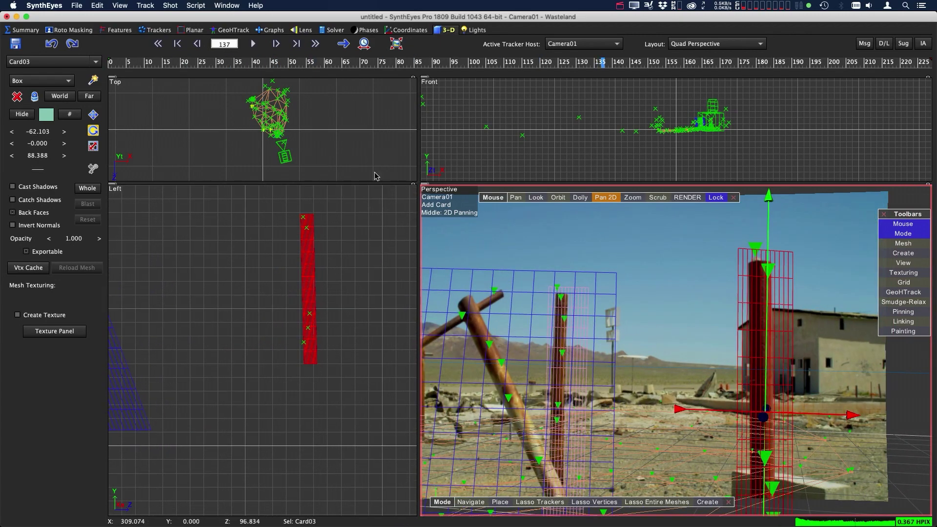
pyautogui.scroll(8, 299, 152)
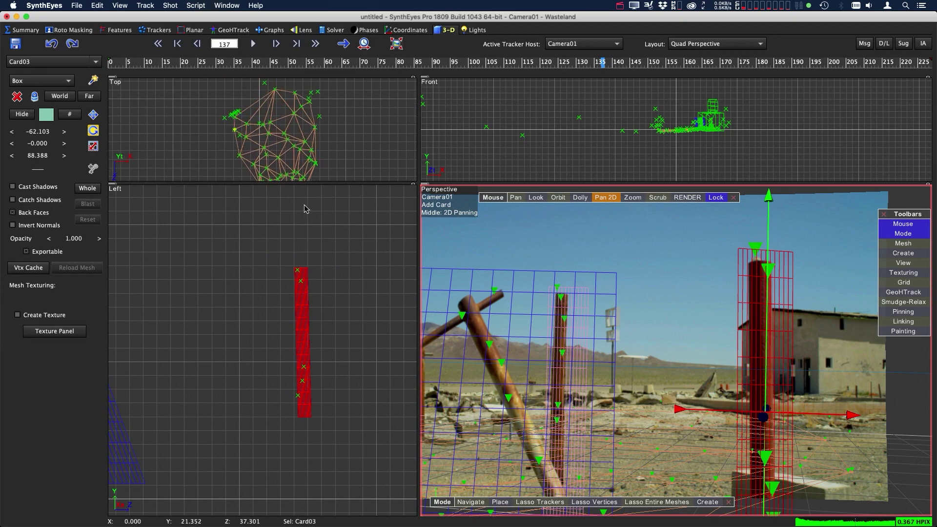
pyautogui.scroll(-8, 303, 153)
pyautogui.scroll(6, 310, 149)
pyautogui.scroll(-8, 315, 147)
pyautogui.scroll(5, 317, 146)
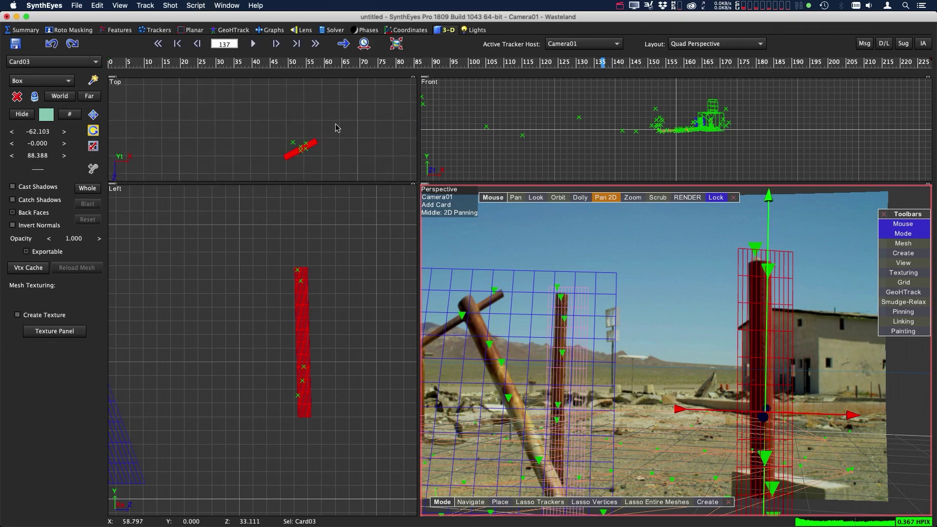
pyautogui.moveTo(292, 154); pyautogui.dragTo(281, 191)
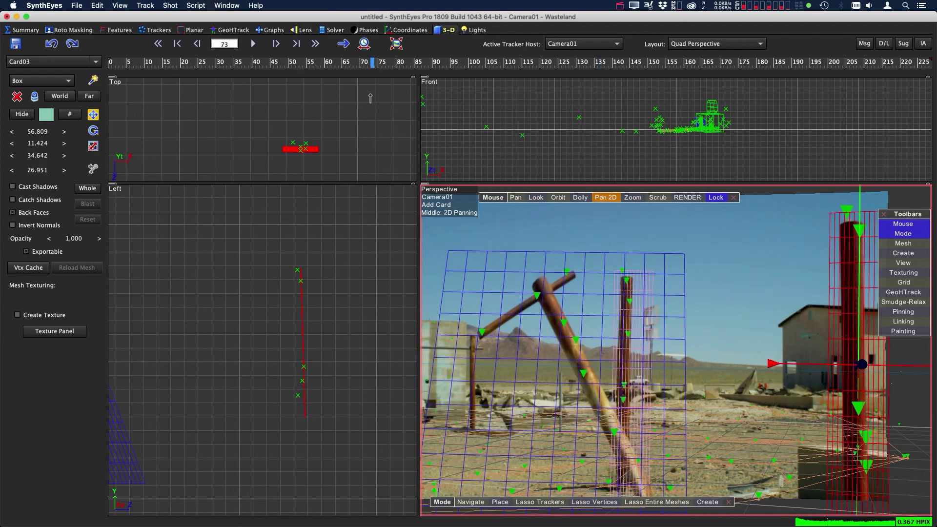
# Nudge the foreground post's card in the Top view to a depth of 34.533 and check its fit through the shot
pyautogui.moveTo(371, 96); pyautogui.dragTo(470, 103)
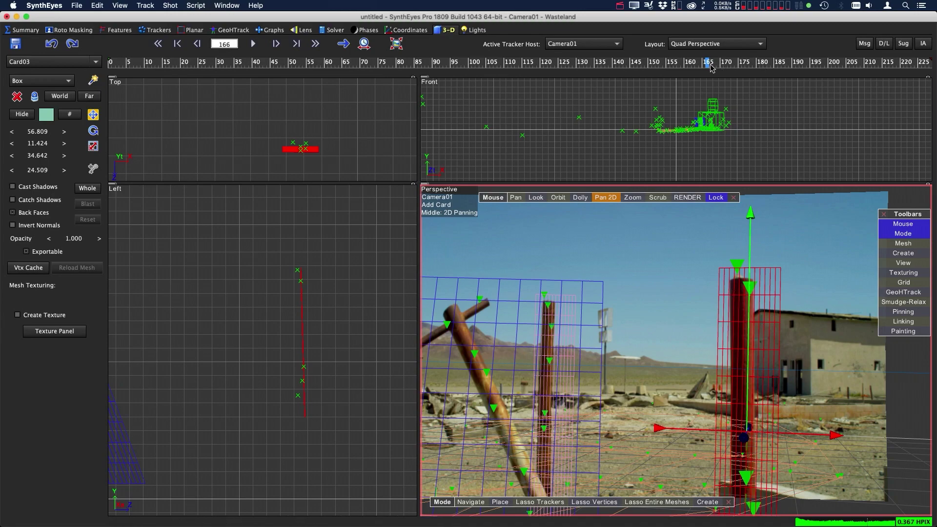
pyautogui.moveTo(712, 65); pyautogui.dragTo(368, 66)
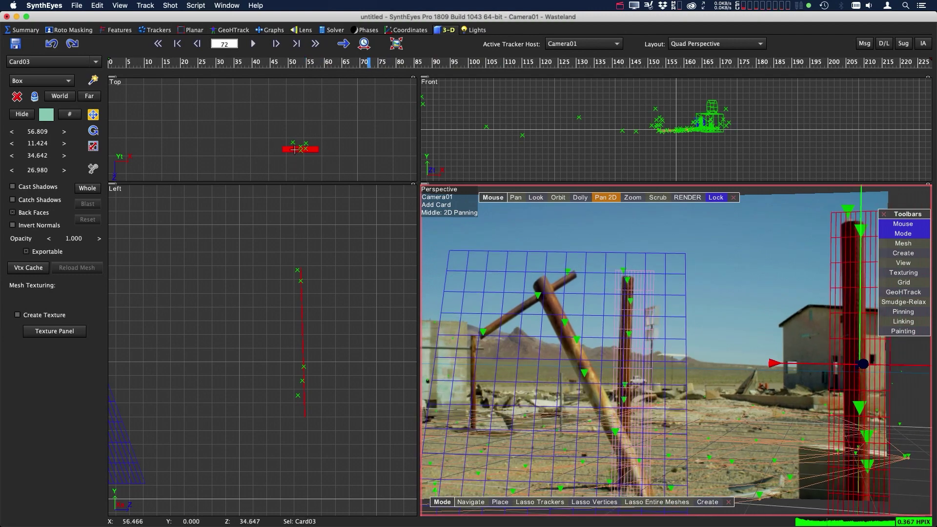
pyautogui.moveTo(294, 150); pyautogui.dragTo(294, 147)
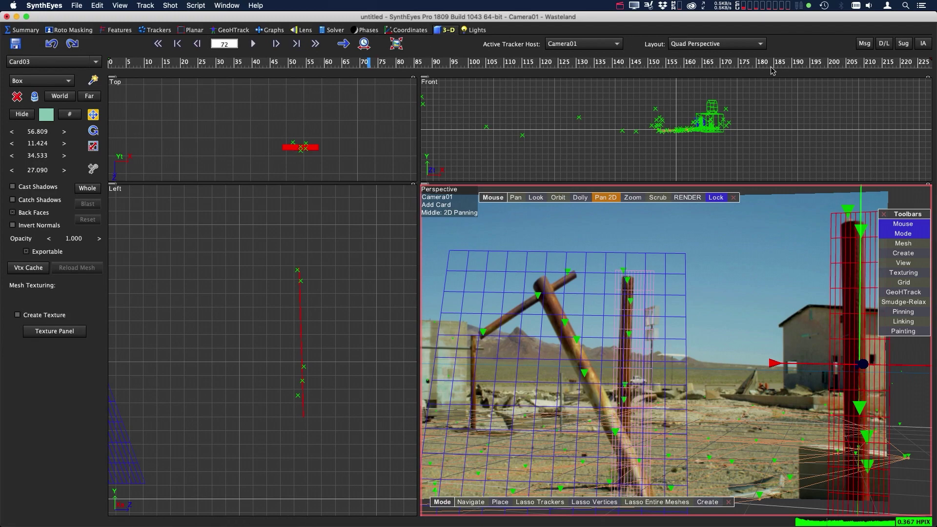
pyautogui.moveTo(772, 65); pyautogui.dragTo(131, 65)
# Zoom the perspective view out to show the footage with all the cards, and return to frame 0
pyautogui.scroll(-3, 682, 272)
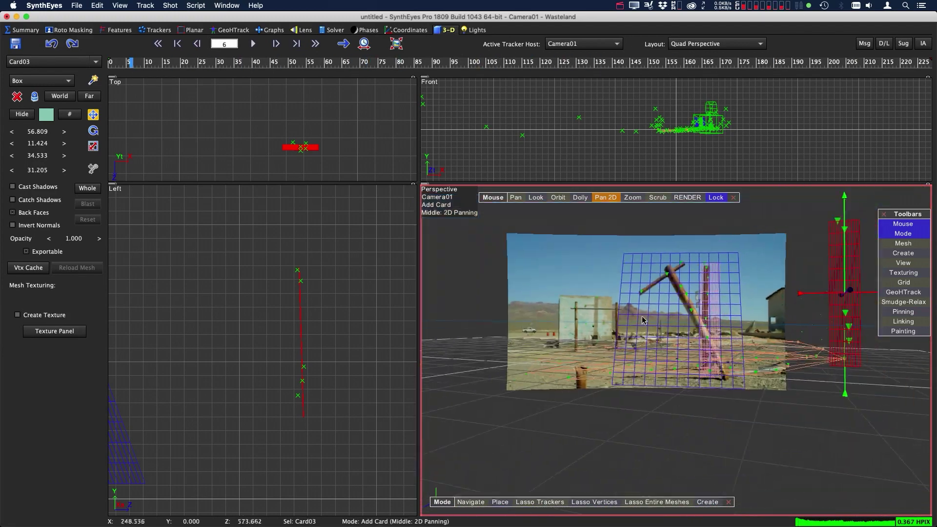
pyautogui.moveTo(643, 330); pyautogui.dragTo(626, 338, button='middle')
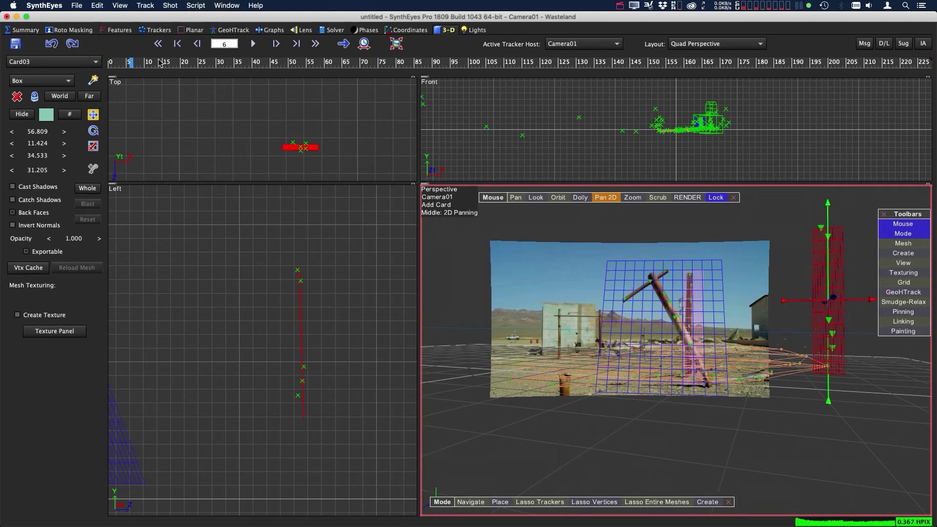
pyautogui.moveTo(125, 63); pyautogui.dragTo(109, 63)
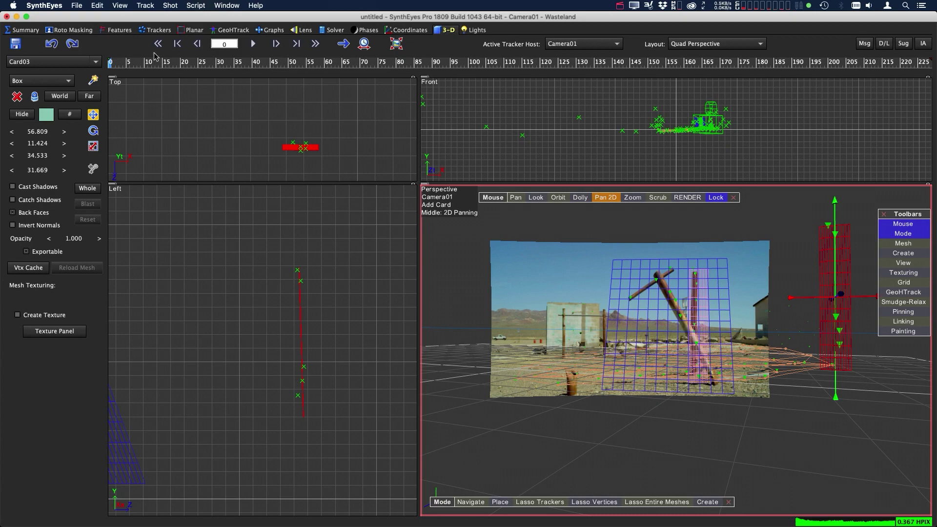
# Save the scene to the Desktop as Wasteland.sni
pyautogui.click(78, 6)
pyautogui.click(332, 45)
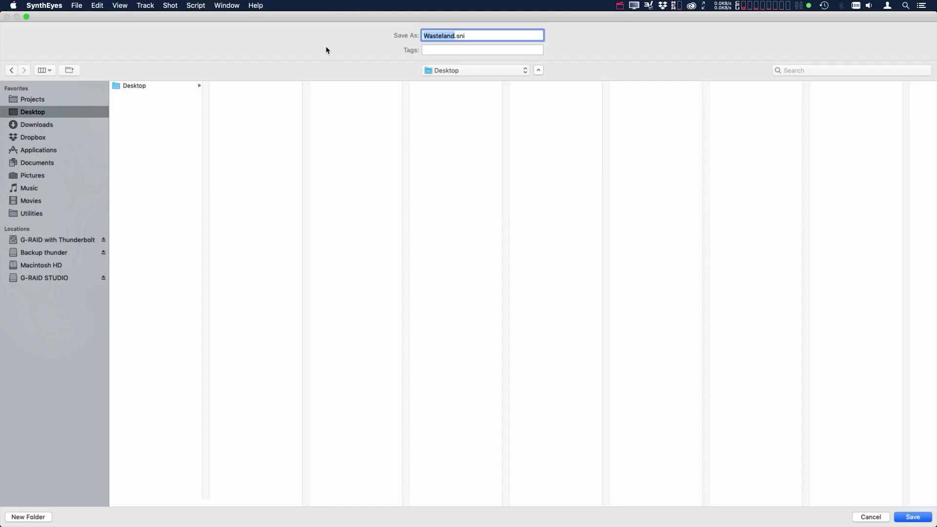
pyautogui.click(910, 518)
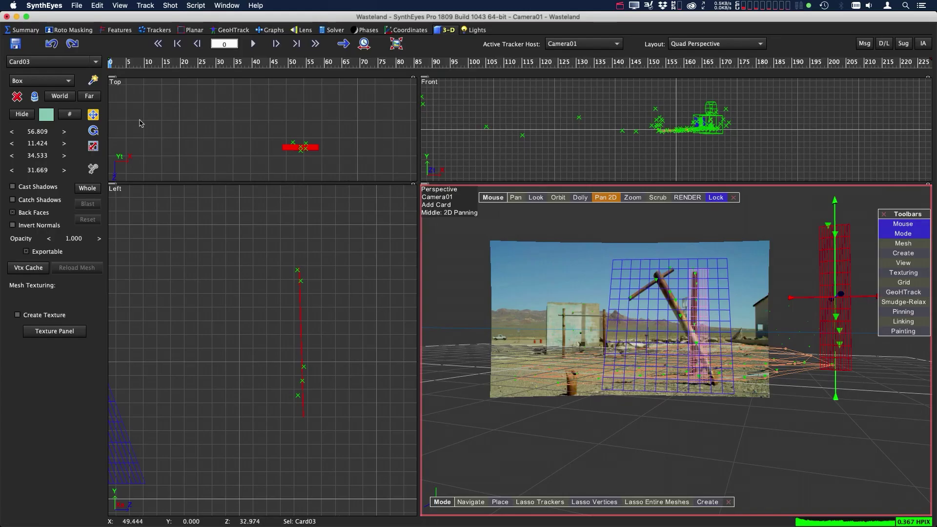
# Run the Lens Workflow on the shot, keeping the dialog's current output settings
pyautogui.click(28, 31)
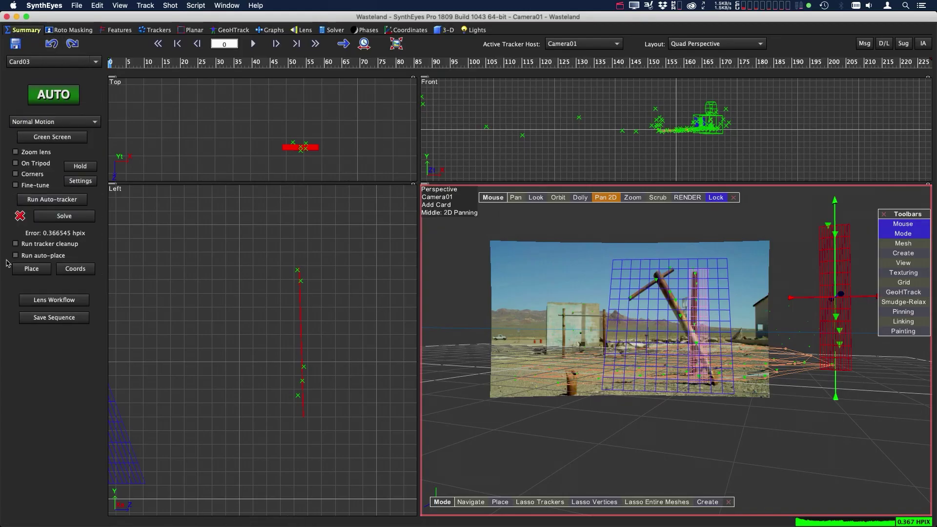
pyautogui.click(68, 303)
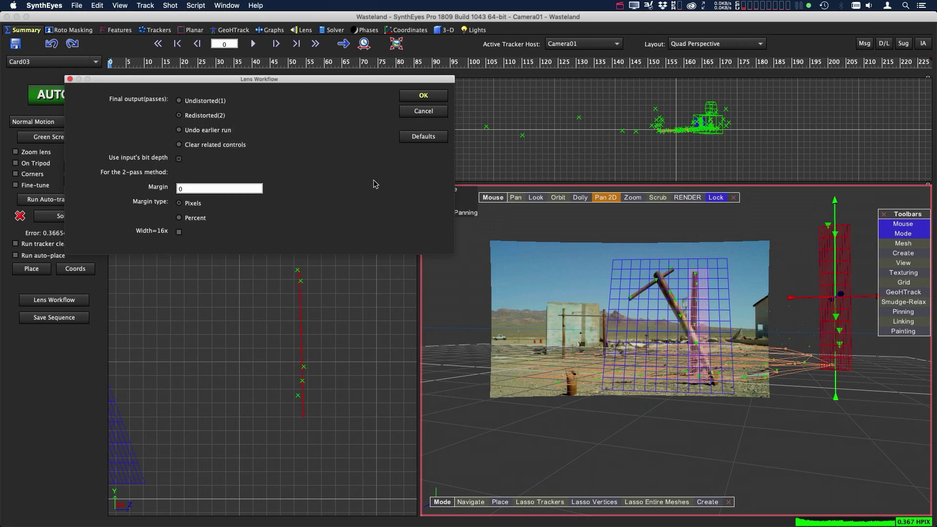
pyautogui.click(423, 96)
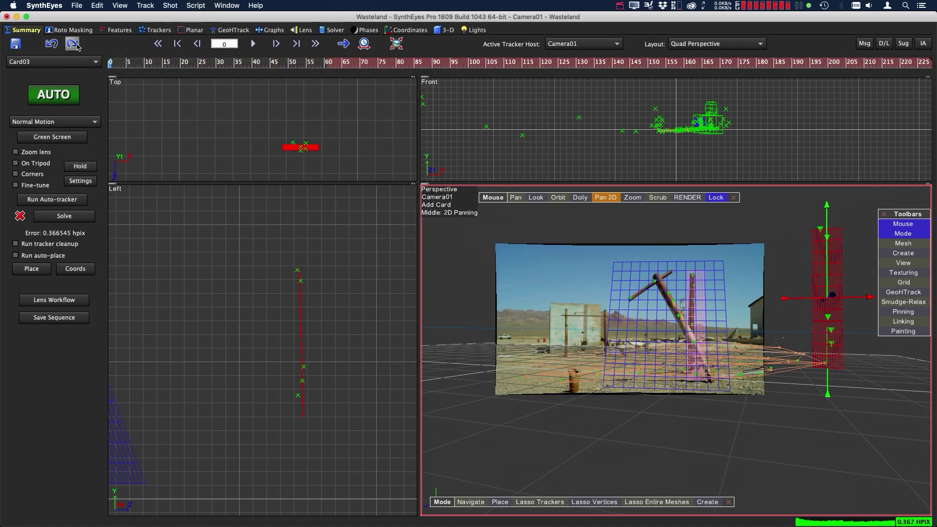
# Start a Fusion Composition export, accept the offered file name and location, and reset the export settings to defaults
pyautogui.click(79, 5)
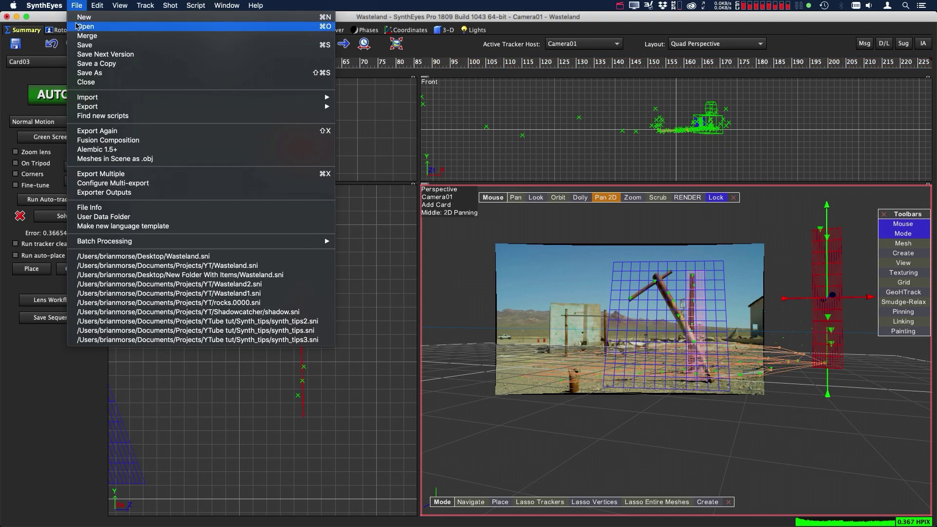
pyautogui.moveTo(94, 109)
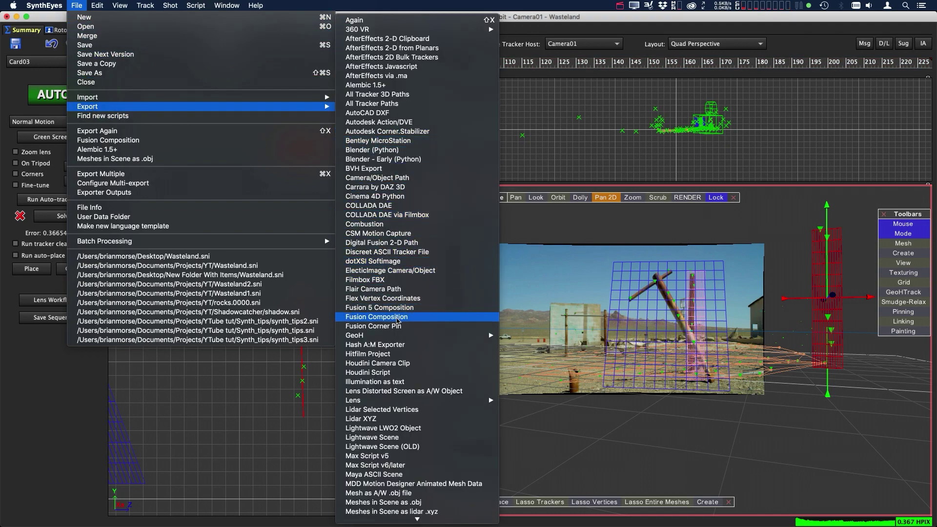
pyautogui.click(403, 321)
pyautogui.click(909, 514)
pyautogui.click(434, 147)
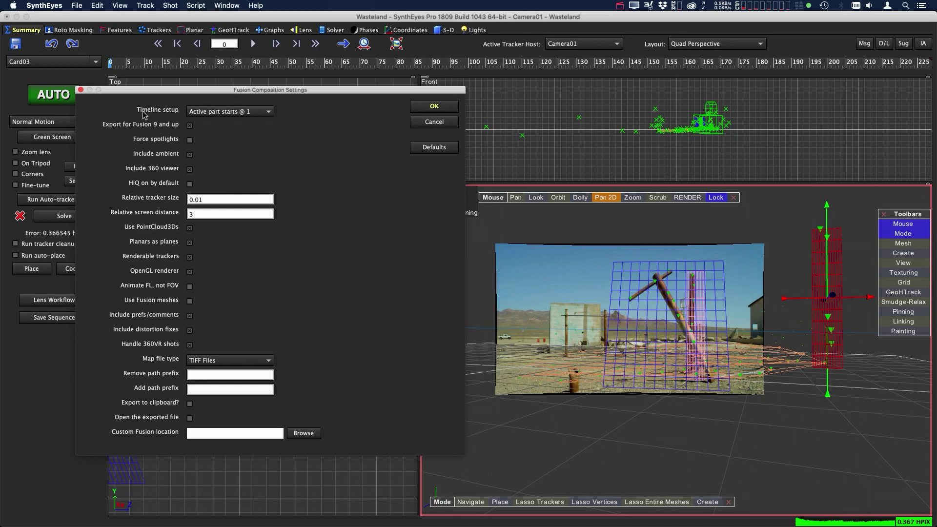
# Set the timeline setup to Match image seq. numbers, keep TIFF Files as the map file type, and run the export
pyautogui.click(270, 114)
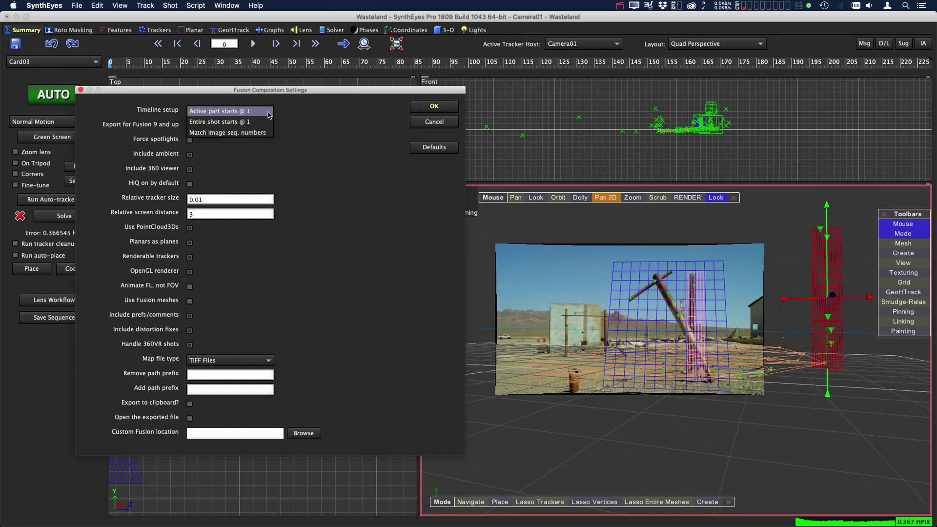
pyautogui.click(251, 134)
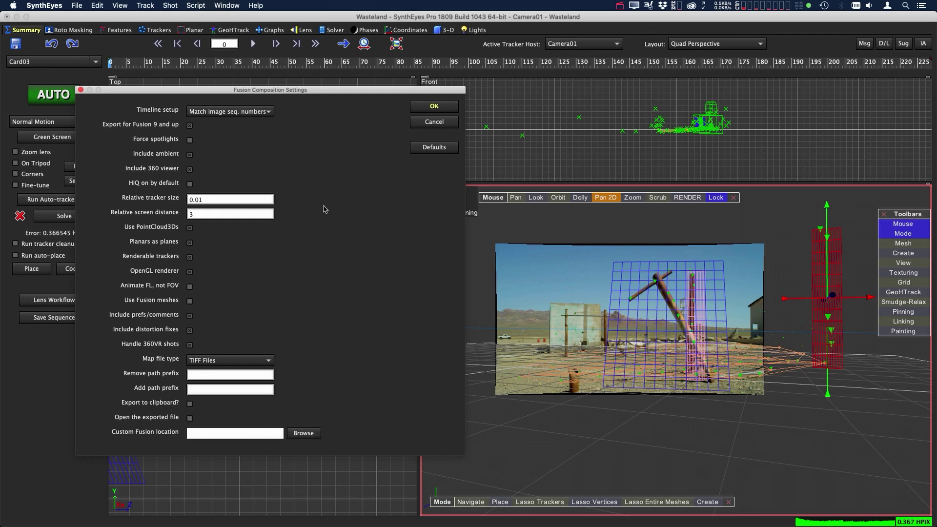
pyautogui.click(245, 364)
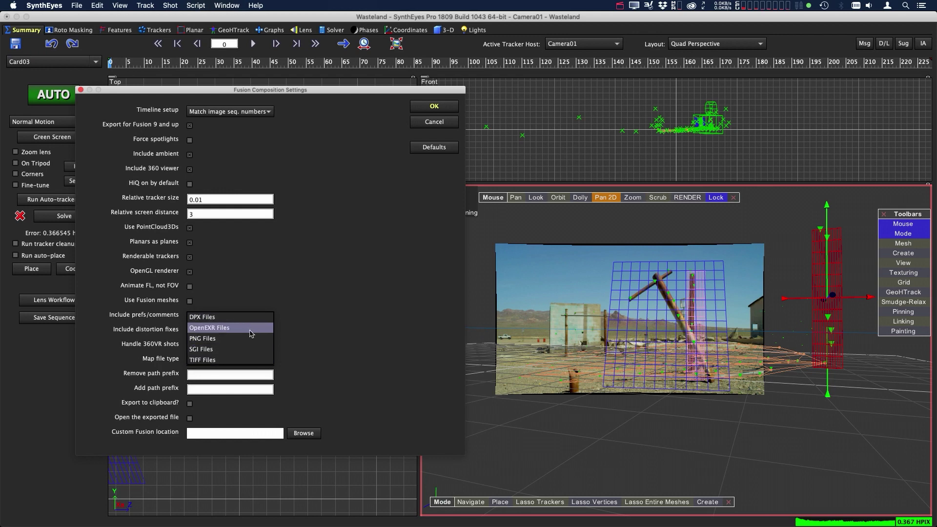
pyautogui.click(317, 322)
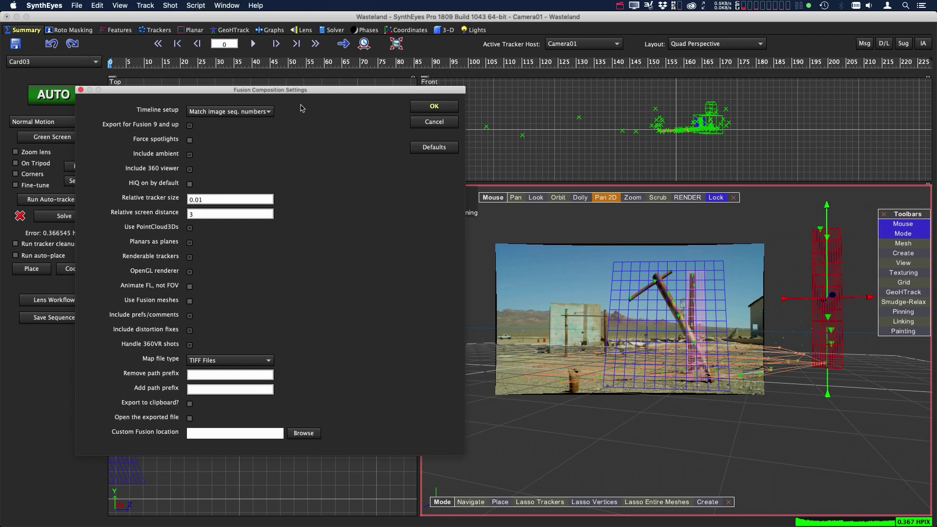
pyautogui.click(434, 107)
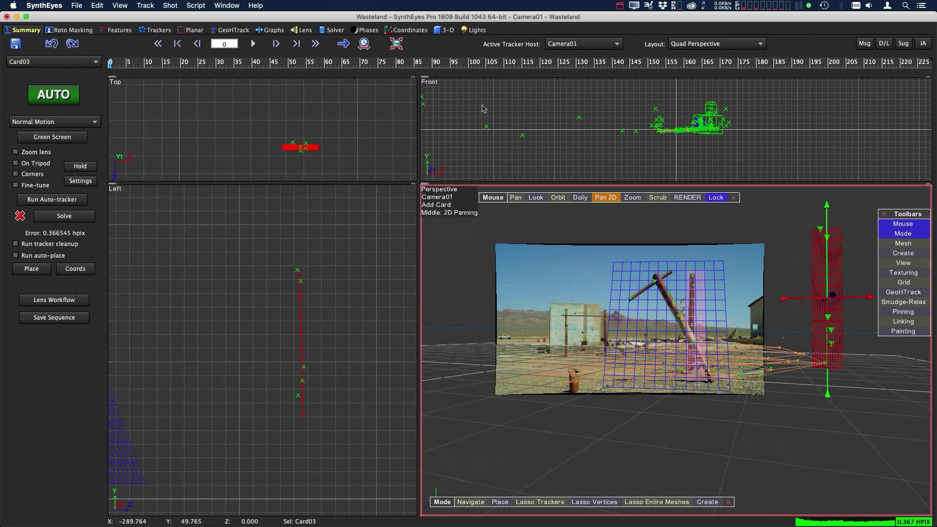